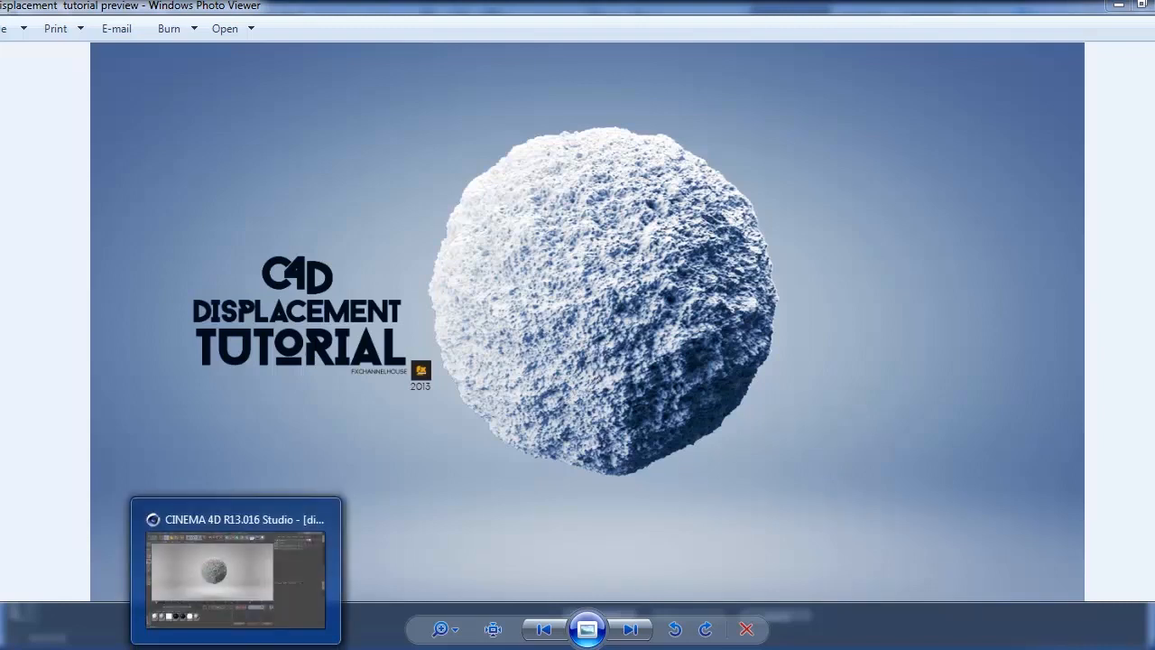
- Switch to CINEMA 4D and hide the existing Sphere object in both the editor and the renderer
click(236, 578)
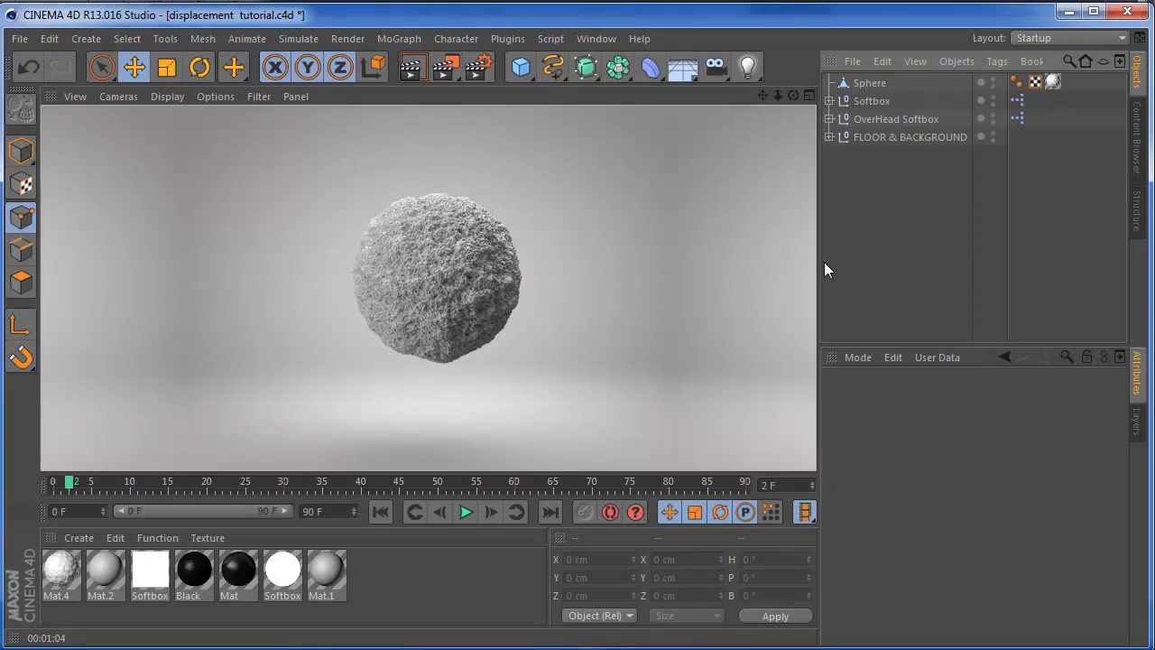
click(889, 139)
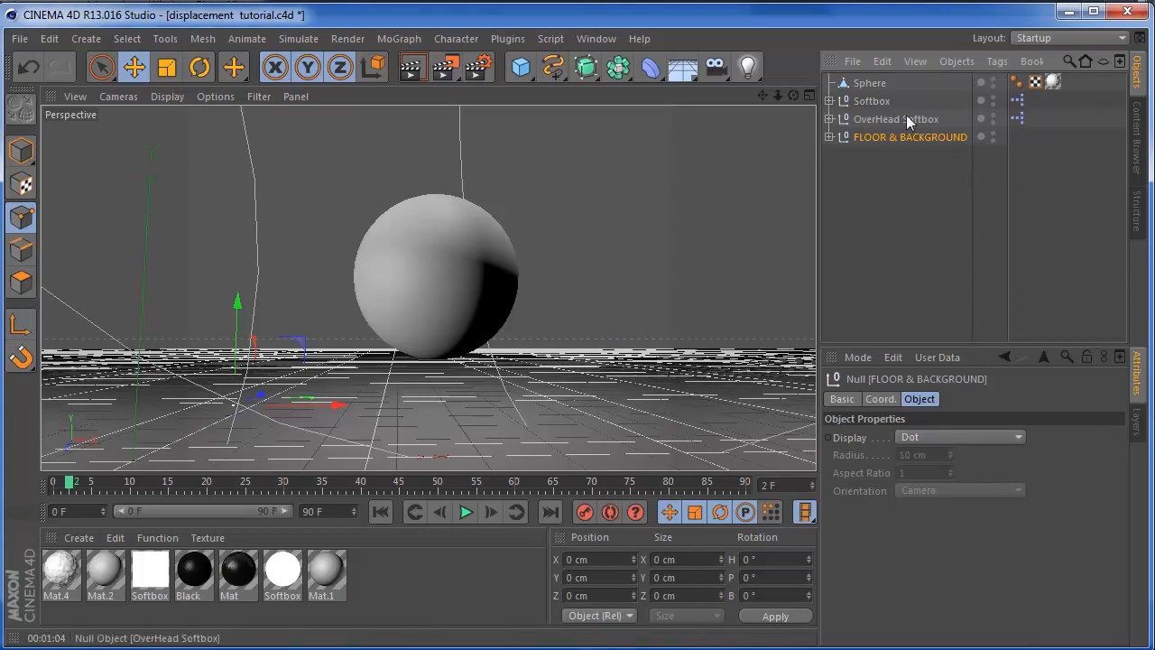
click(867, 83)
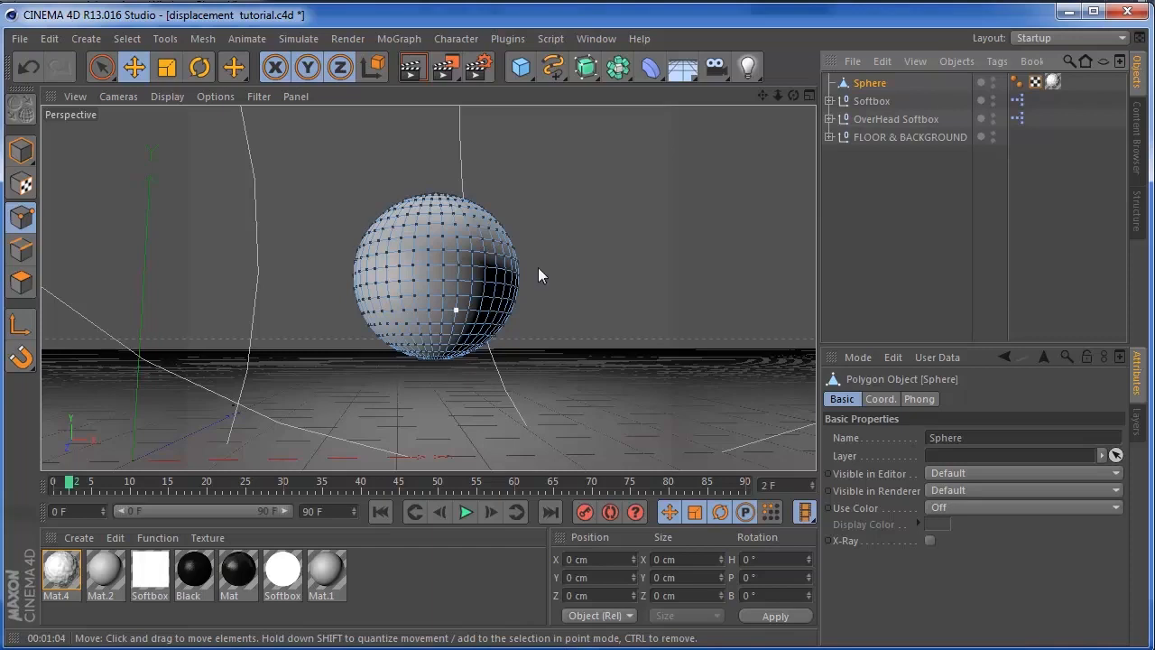
click(990, 85)
ctrl+click(990, 85)
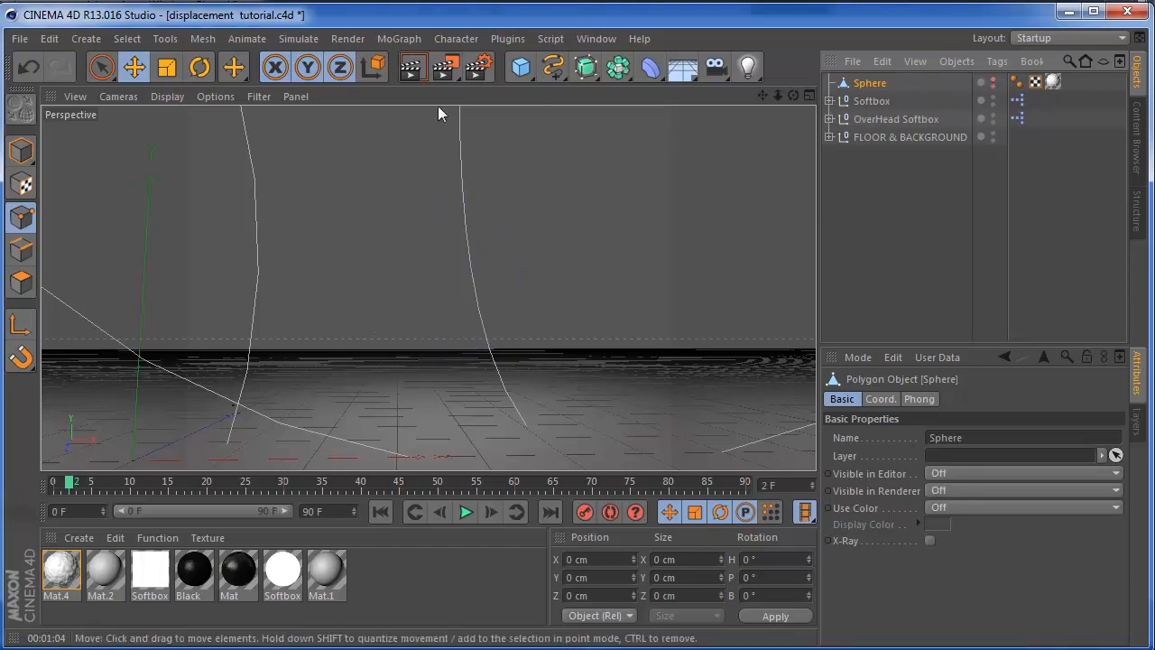
- Add a new sphere primitive and move it up so it floats above the floor in the middle of the scene
click(522, 69)
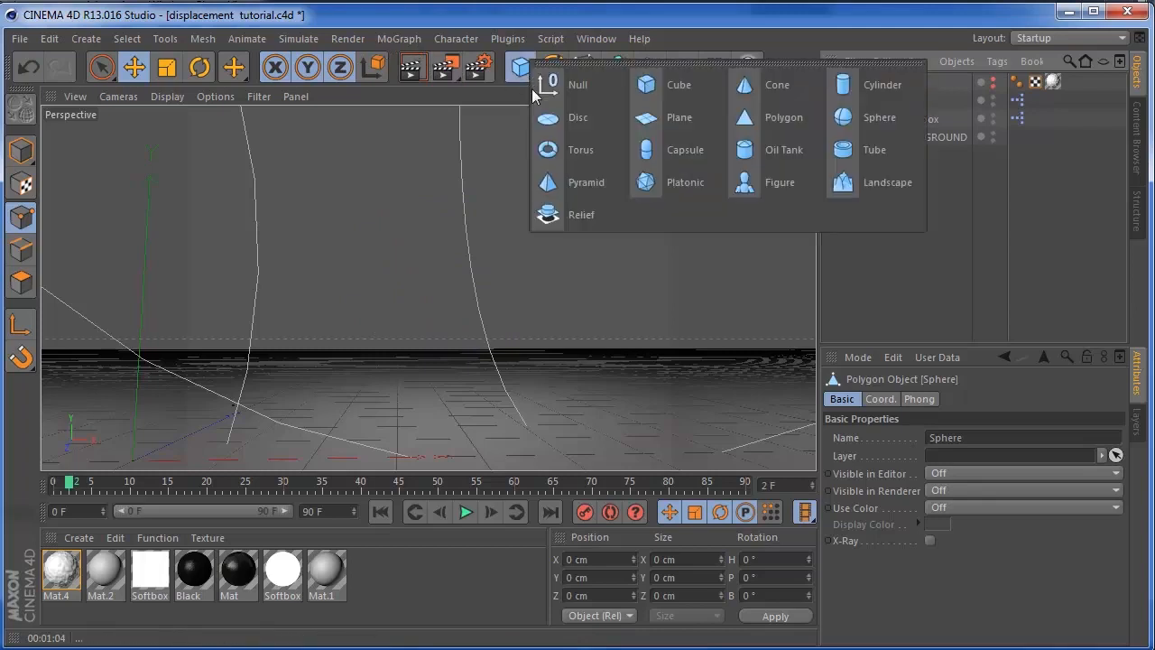
click(848, 117)
drag(248, 456, 559, 461)
drag(439, 354, 443, 200)
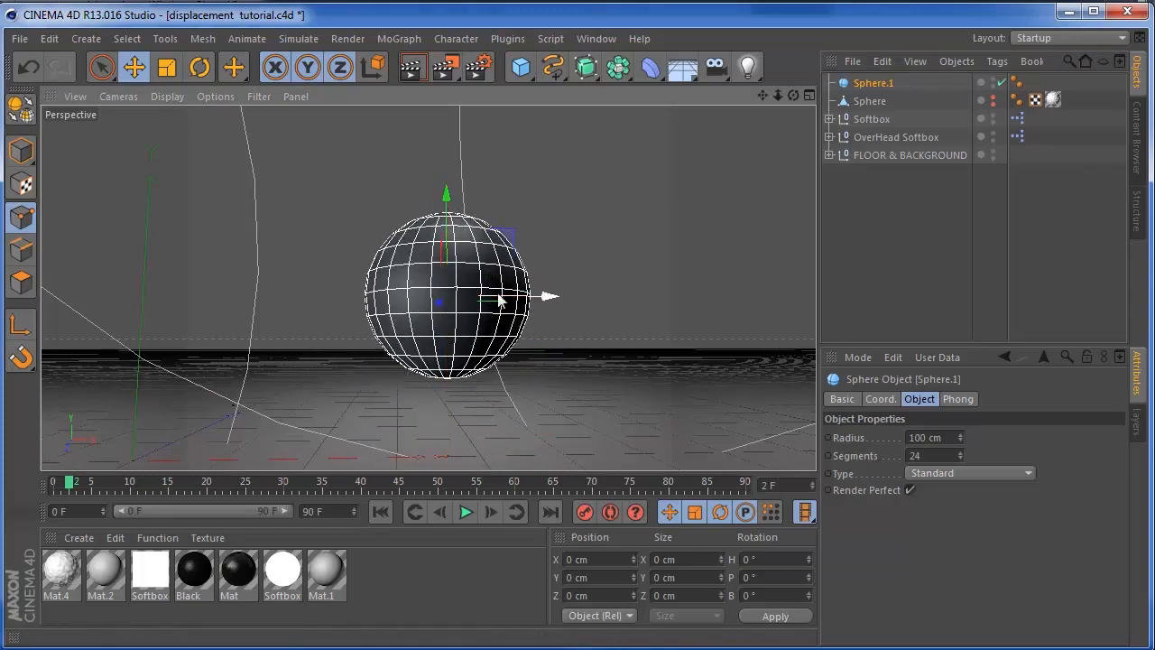
- Set the new sphere's segments to 45 and convert it to an editable polygon object
drag(959, 456, 960, 436)
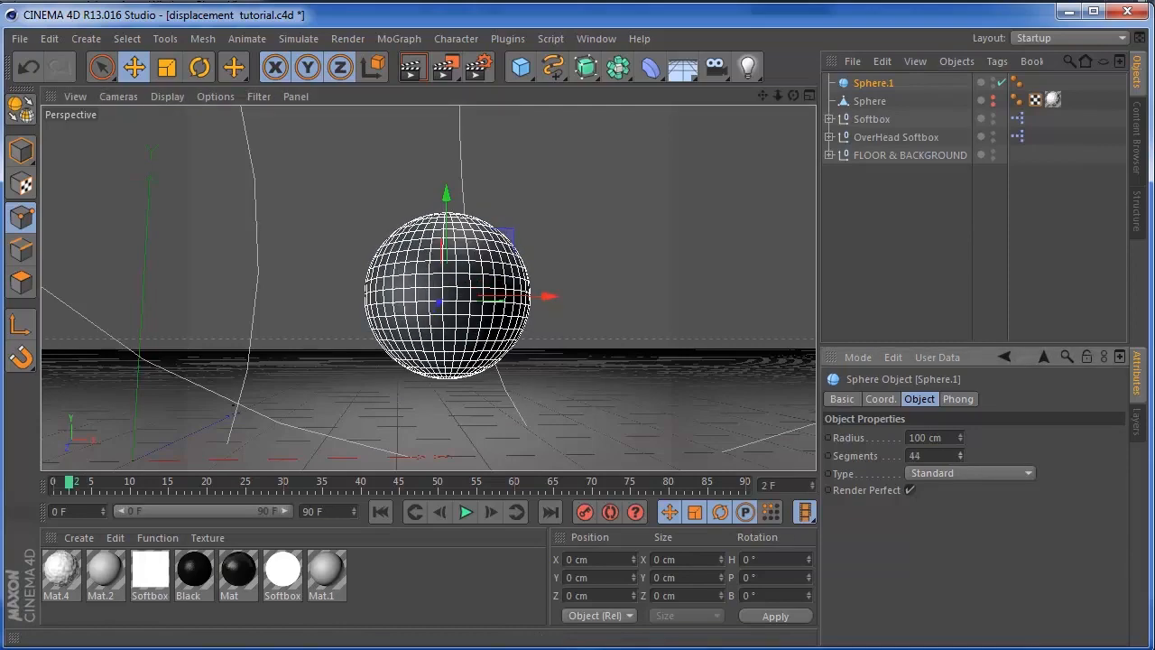
click(960, 452)
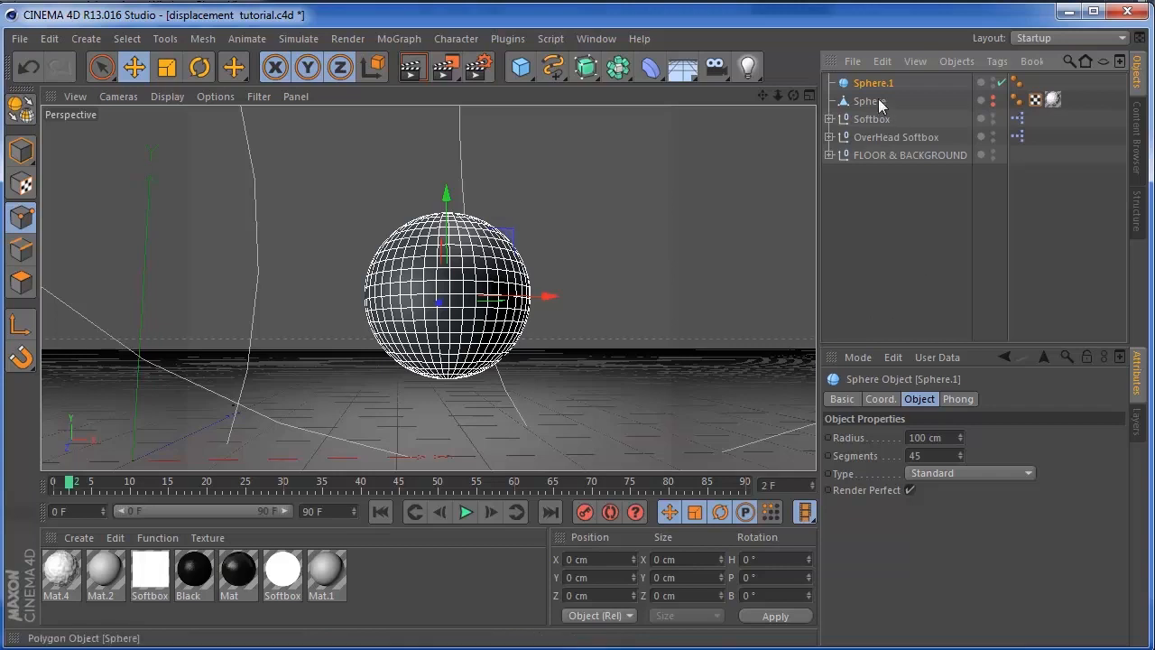
key(c)
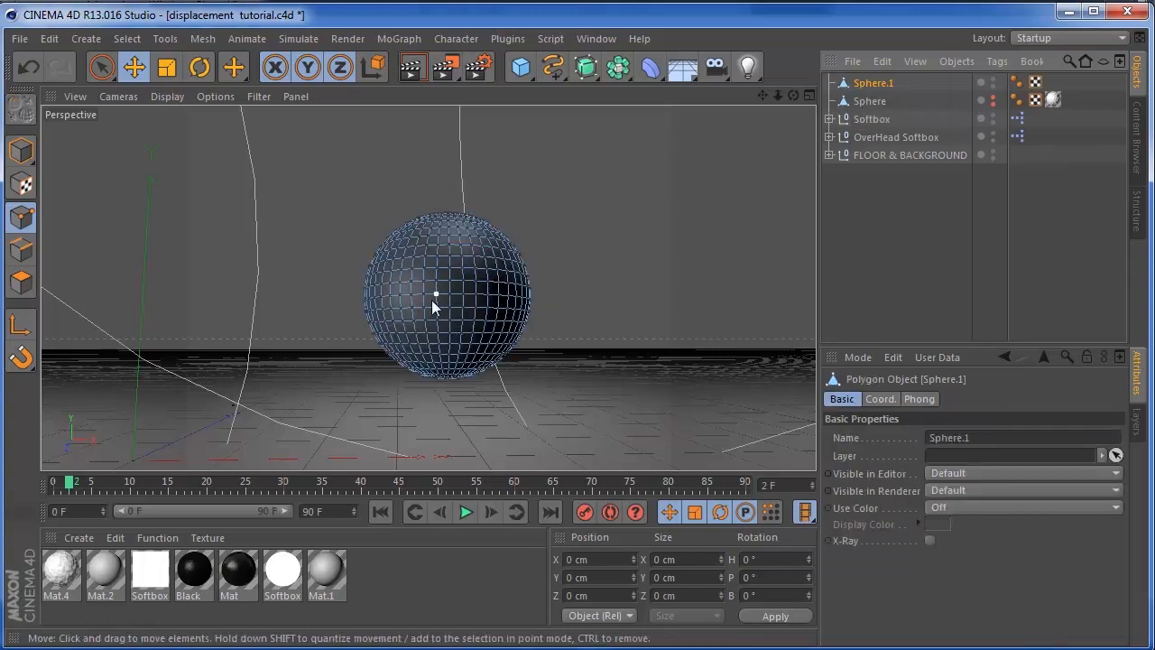
- Create a new material and open it in the Material Editor
double_click(62, 613)
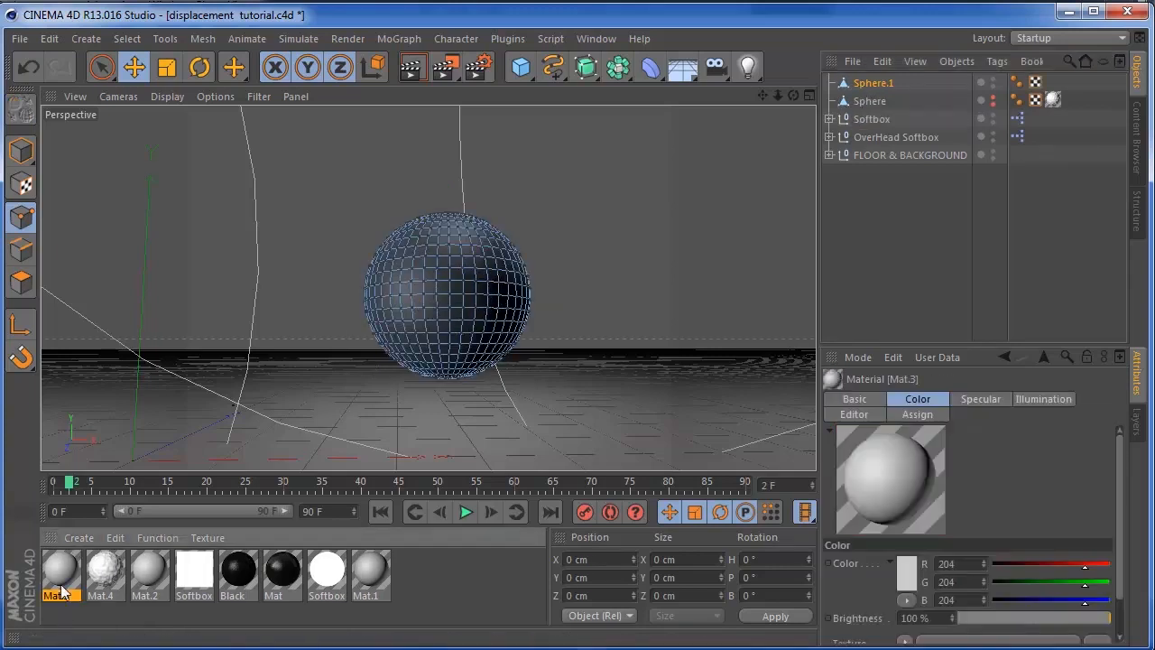
double_click(62, 574)
drag(517, 123, 837, 98)
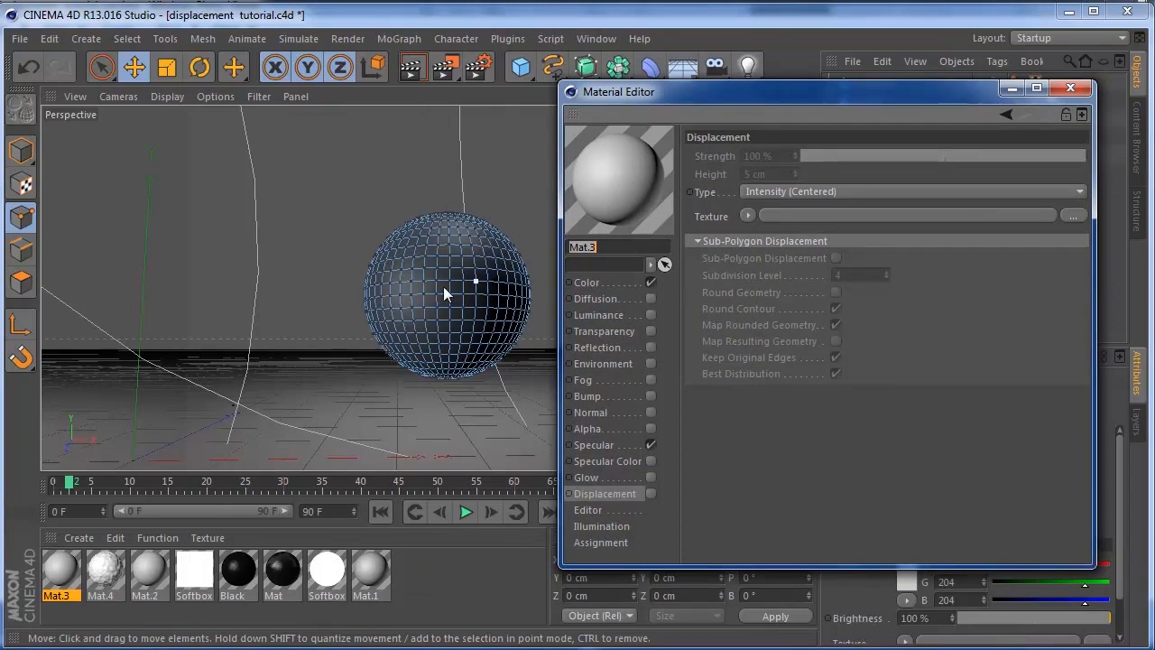
drag(725, 93, 501, 83)
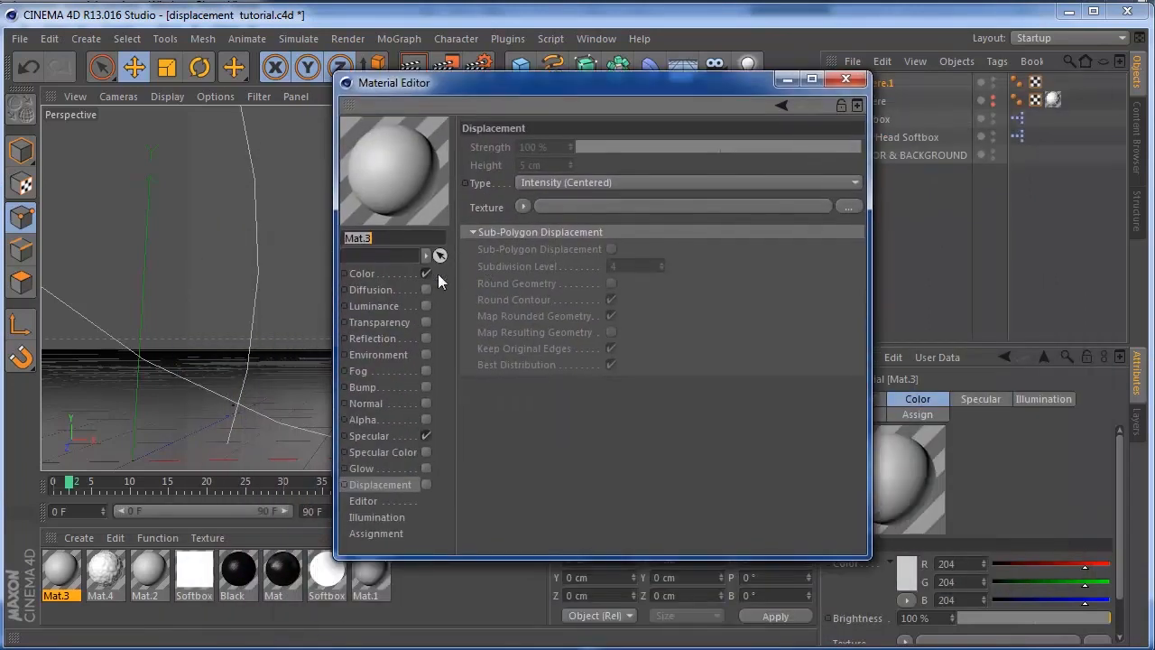
- Set the new material's color to a golden yellow, RGB 223, 182, 16
click(382, 275)
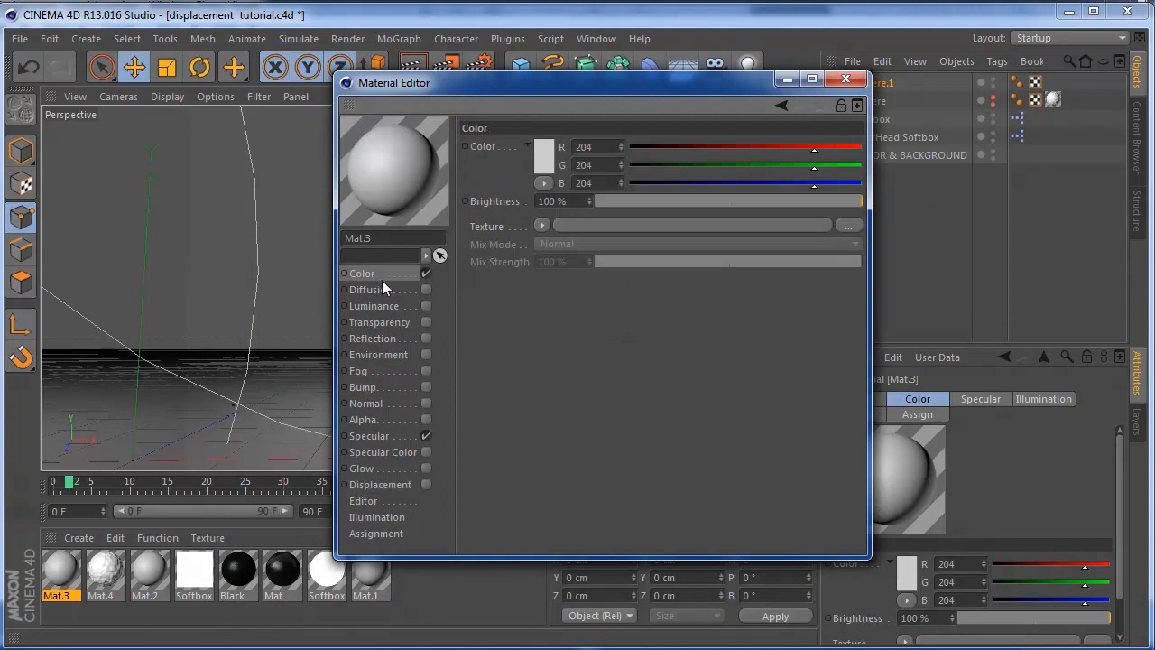
click(546, 158)
drag(545, 135, 545, 108)
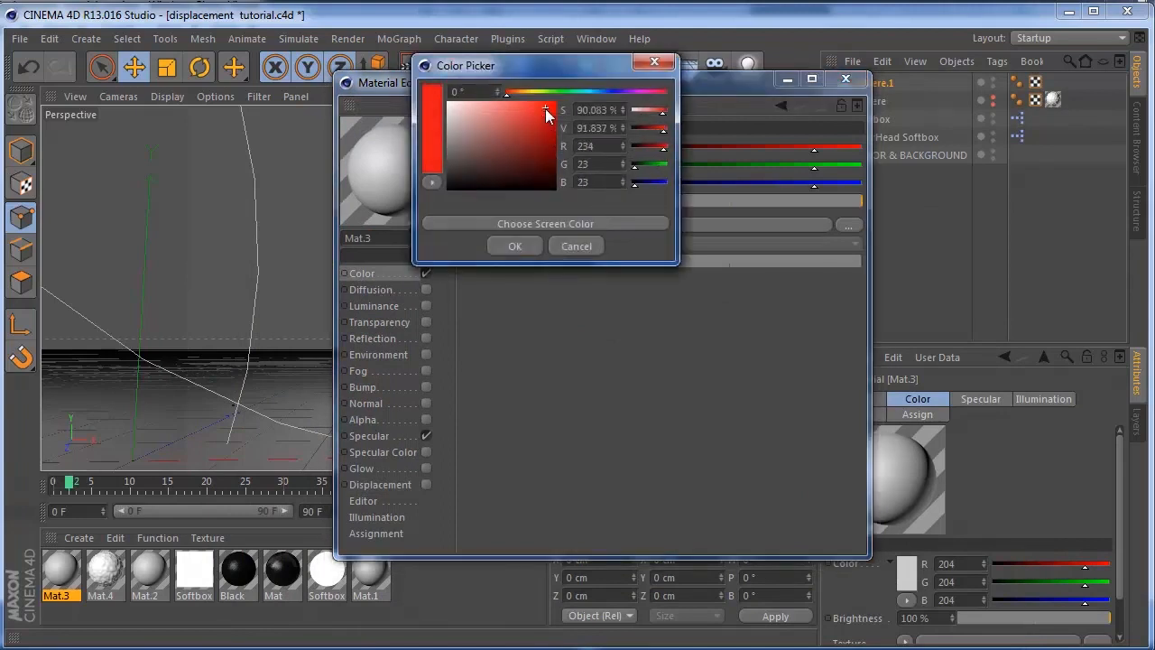
click(528, 91)
drag(539, 124, 548, 112)
click(512, 248)
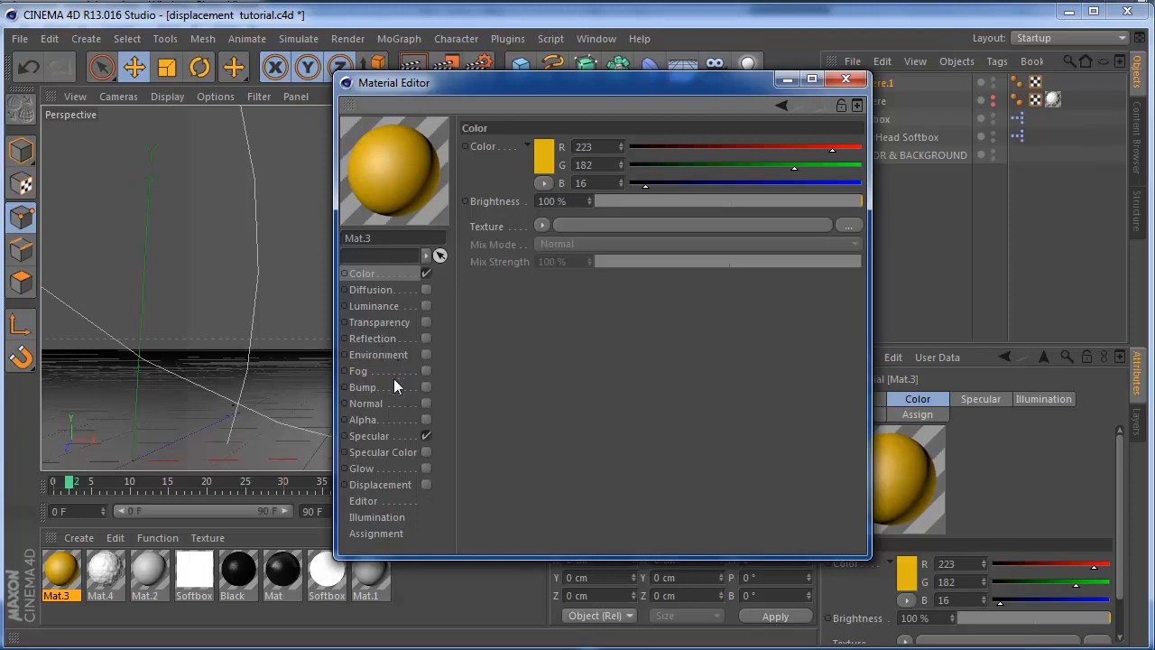
- Enable the material's bump channel with a Noise texture and set the bump strength to 33%
click(370, 387)
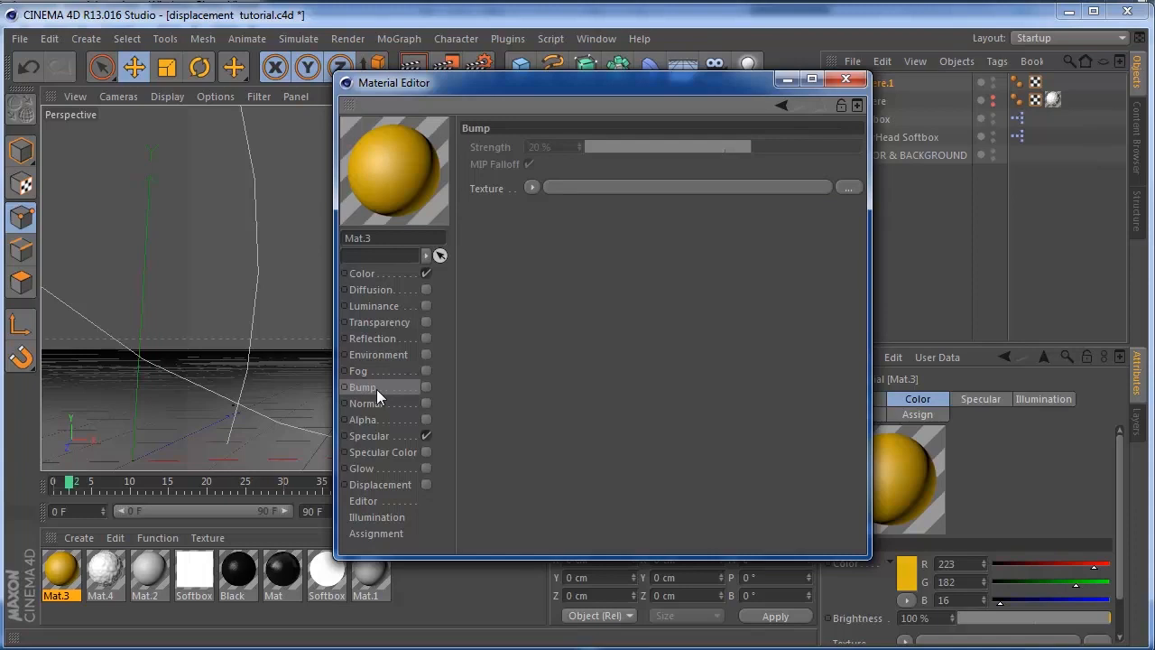
click(426, 387)
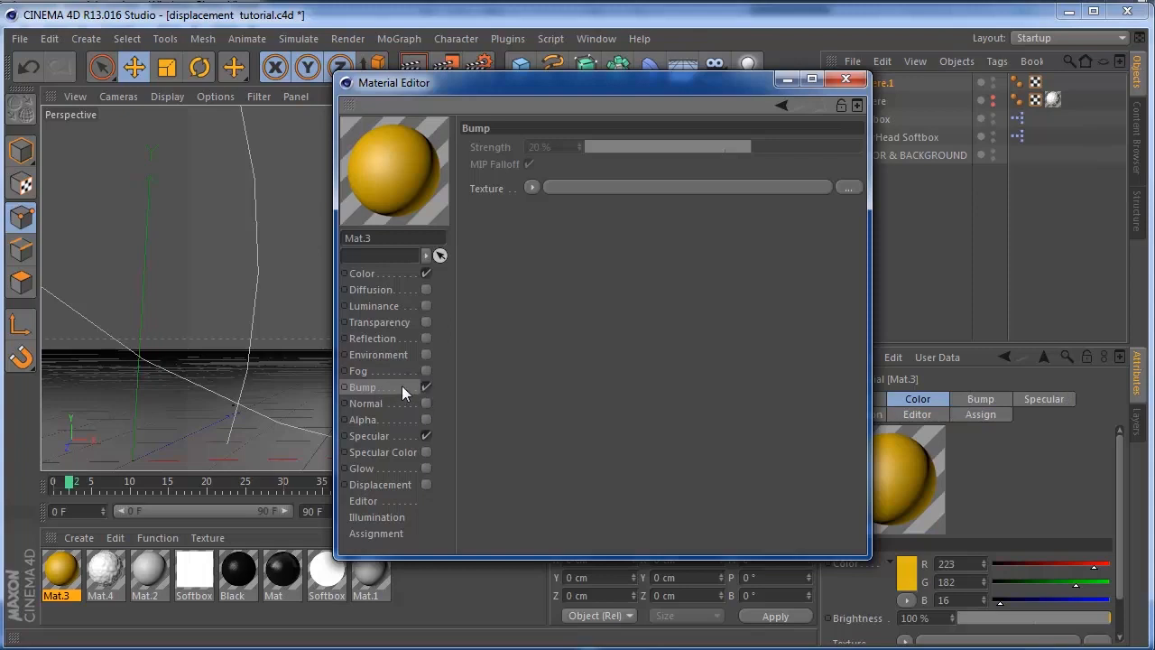
click(530, 188)
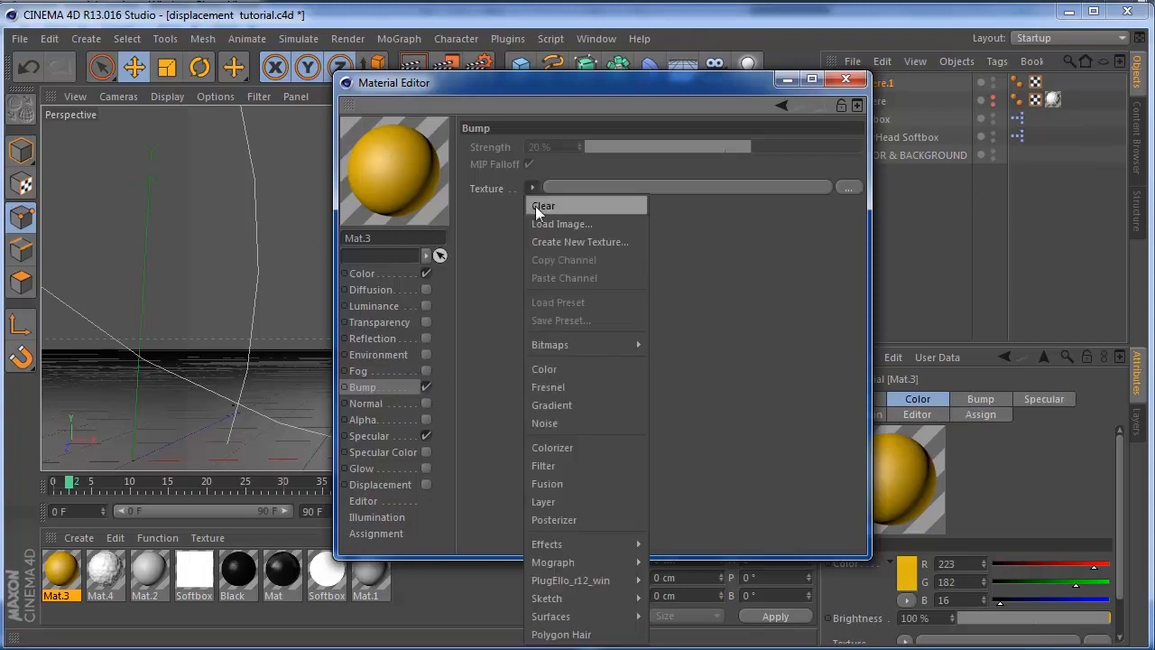
click(548, 421)
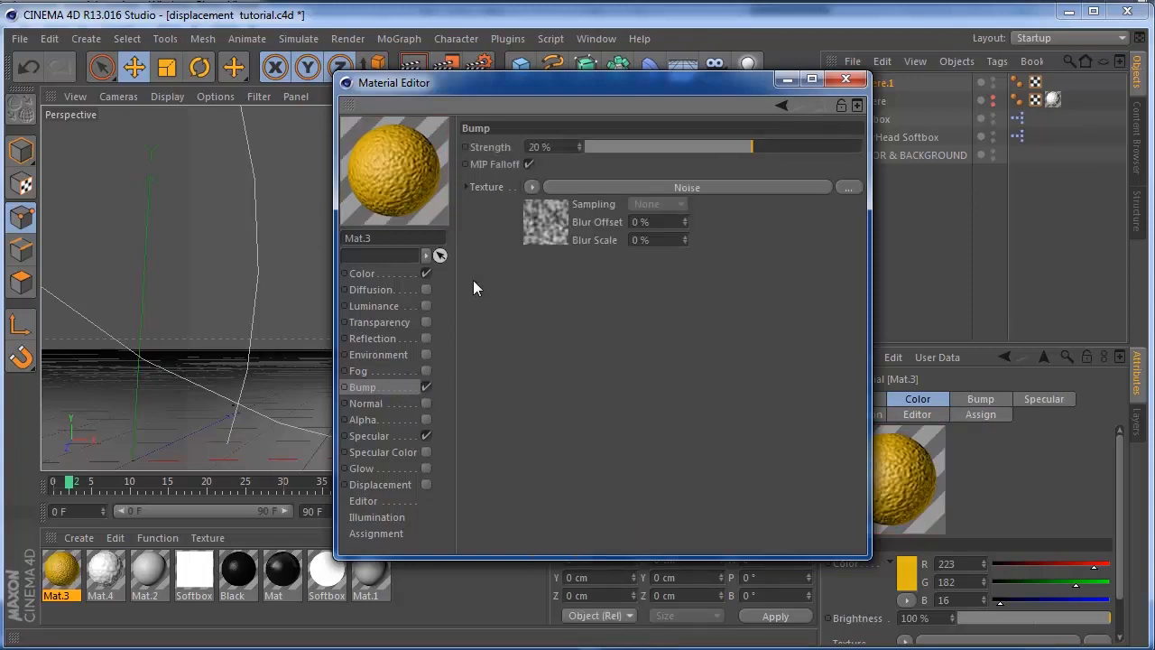
drag(738, 147, 776, 153)
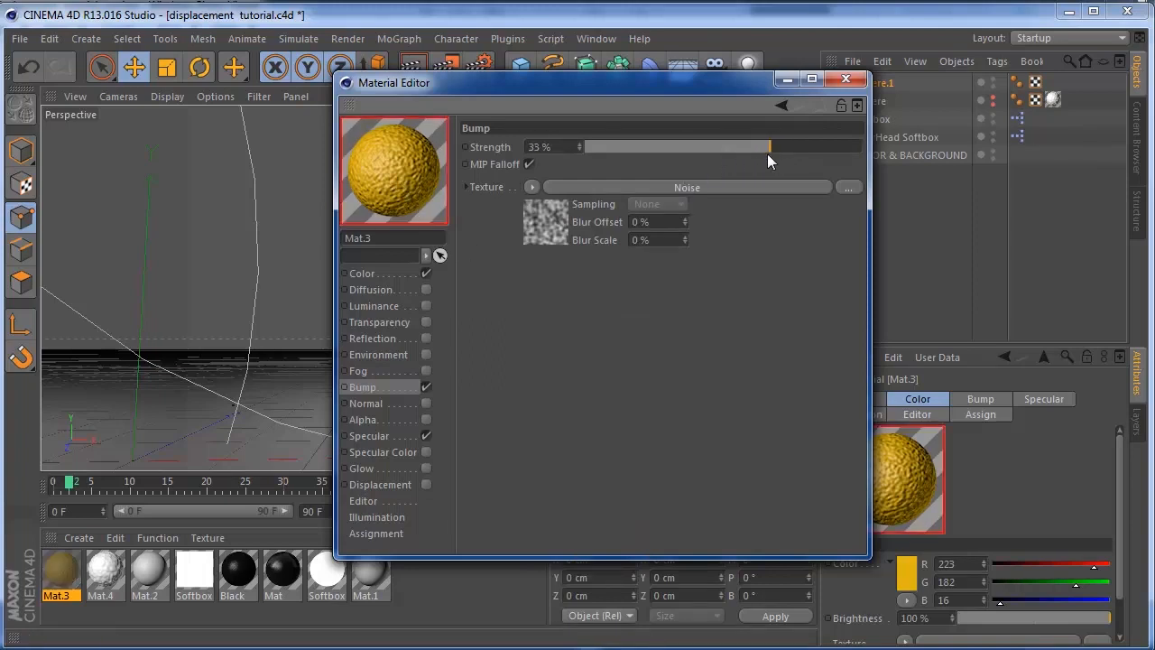
- Apply the yellow material to Sphere.1 and render the perspective view
drag(631, 86, 810, 174)
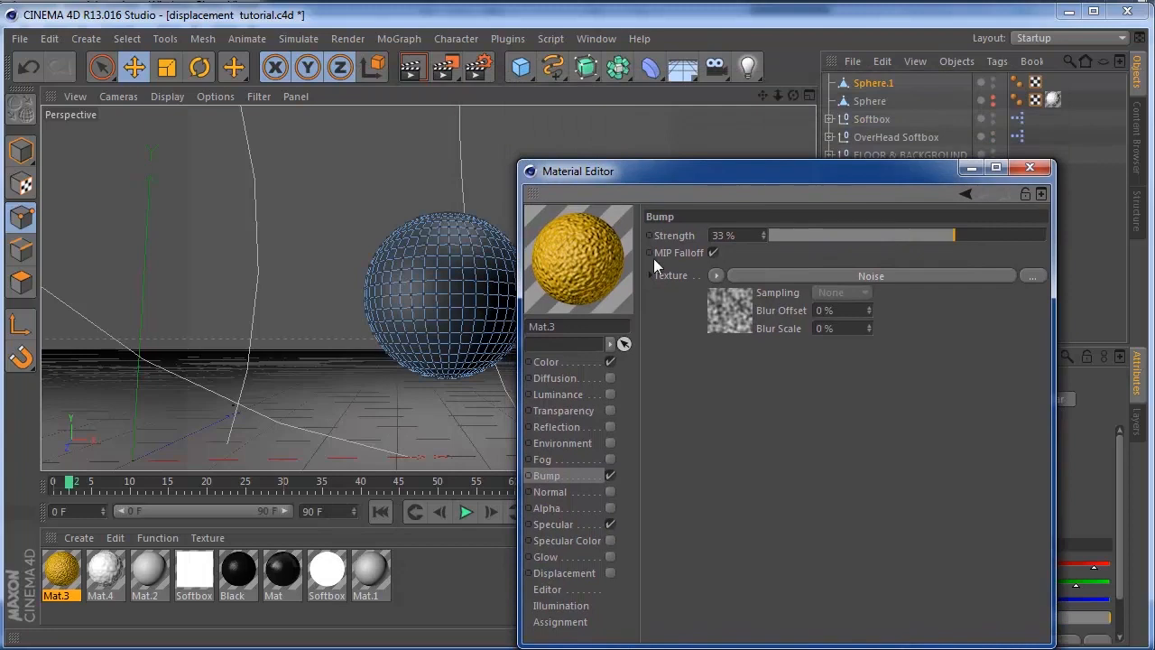
drag(60, 563, 874, 84)
click(410, 67)
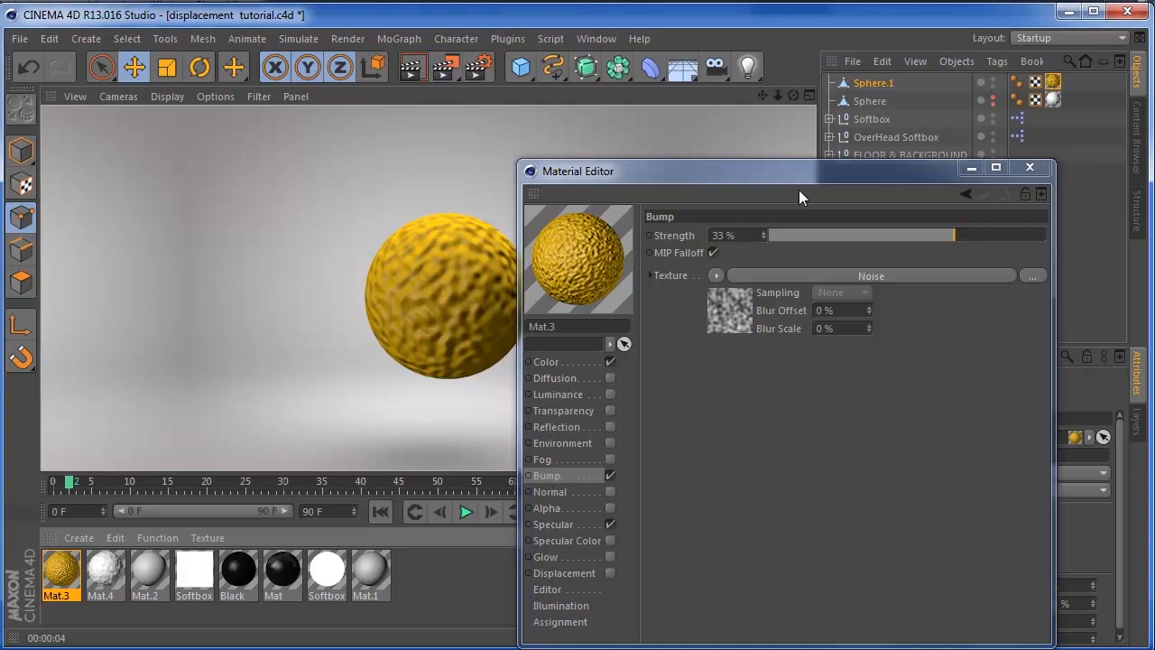
- Copy the Noise texture from the bump channel, enable the displacement channel and paste the texture into it
right_click(681, 275)
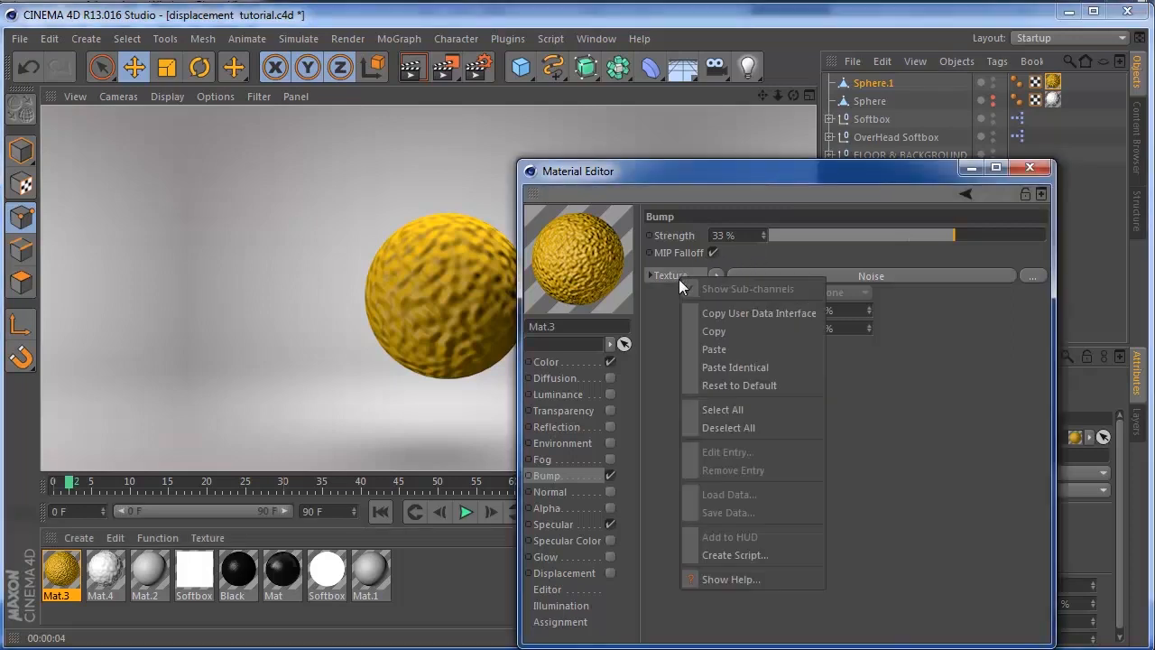
click(713, 349)
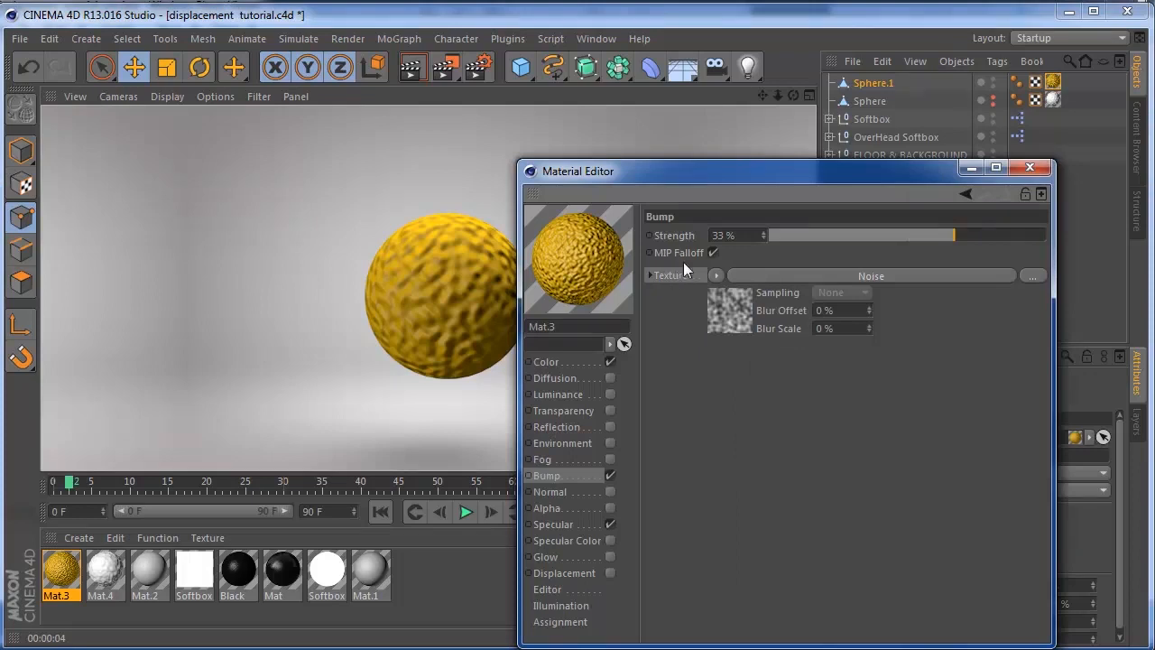
click(609, 572)
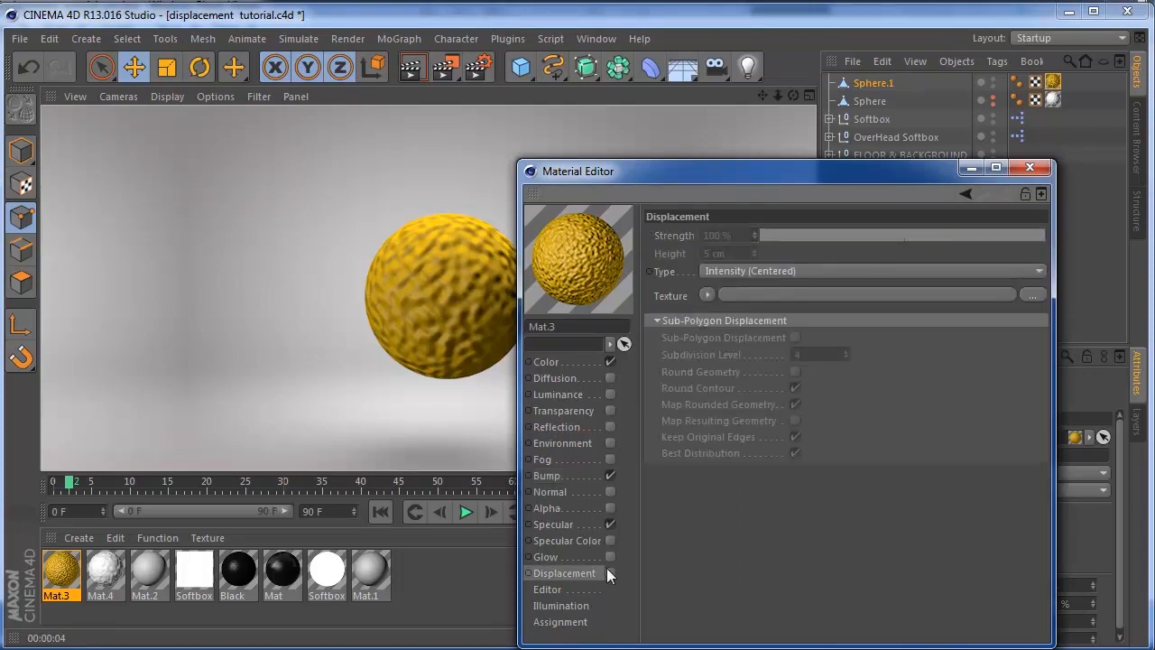
right_click(675, 294)
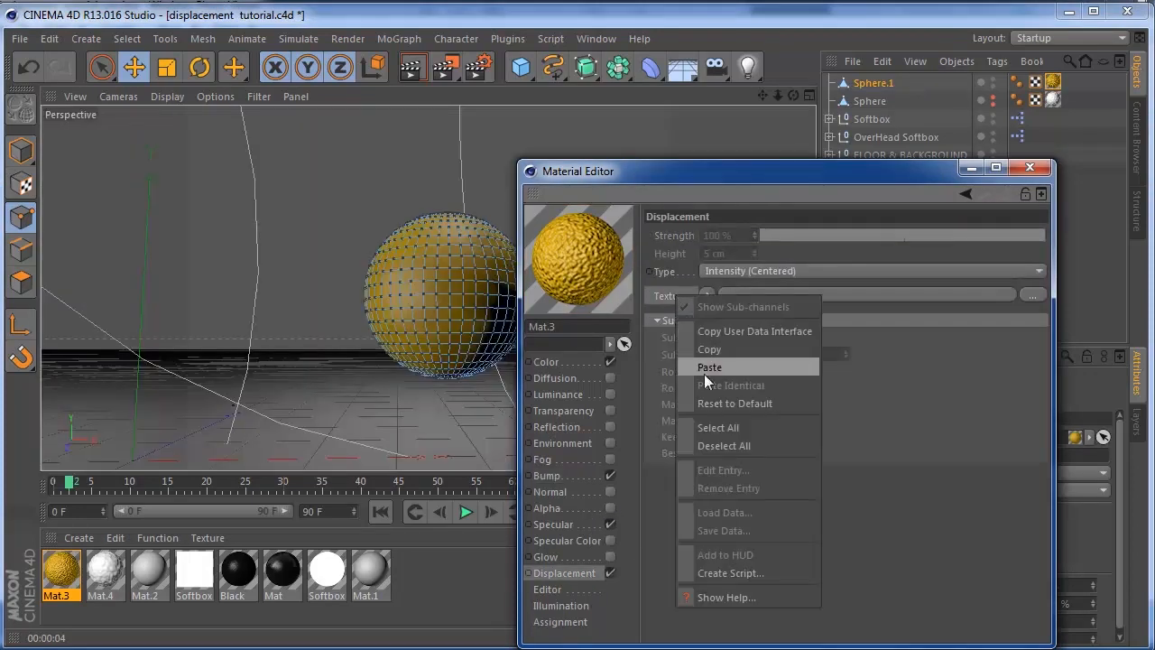
click(709, 366)
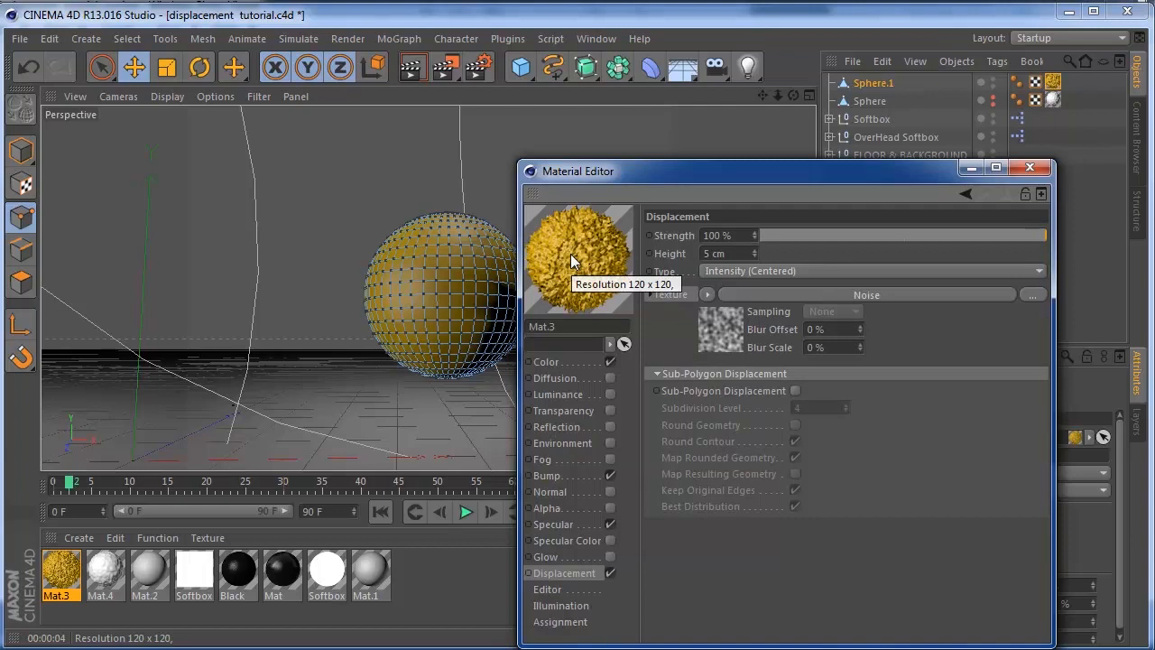
- Turn off the bump channel and set the displacement height to 24 cm and strength to 40%
click(610, 476)
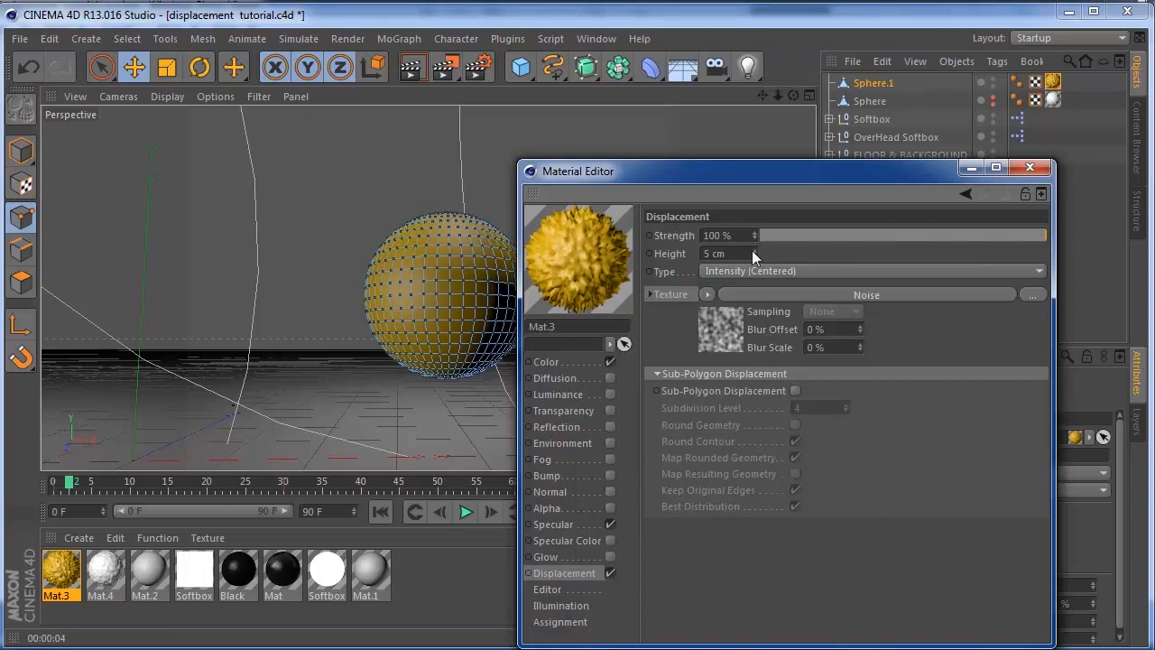
drag(753, 252, 753, 230)
drag(755, 248, 961, 236)
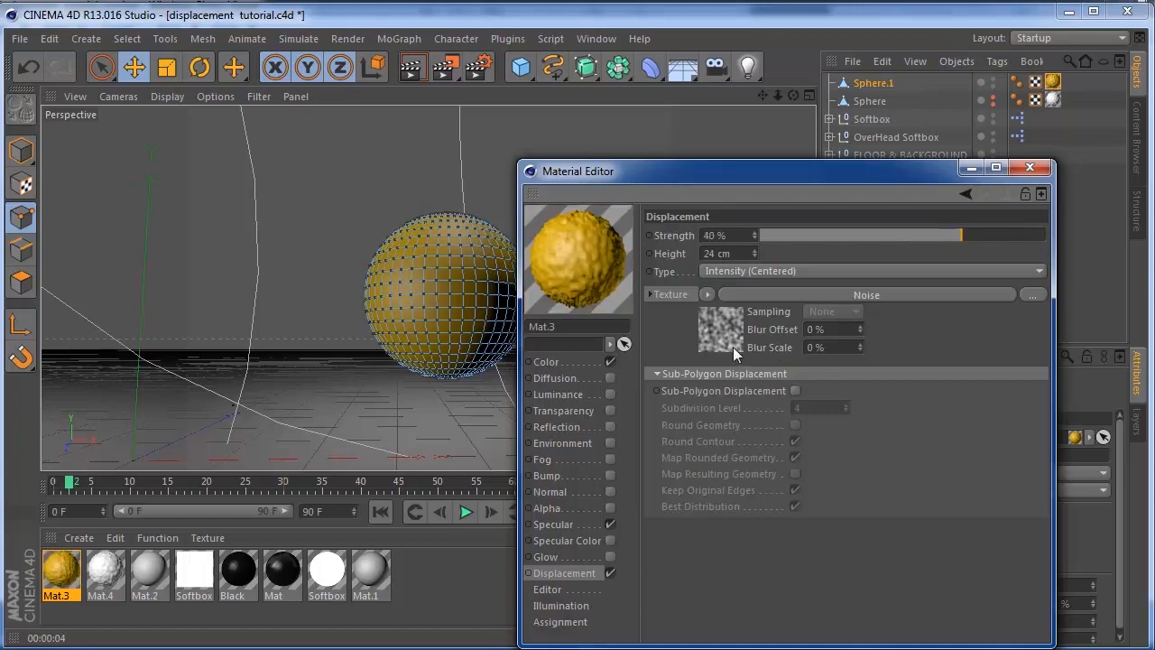
- Enable Sub-Polygon Displacement with Round Geometry and set the subdivision level to 6
click(794, 392)
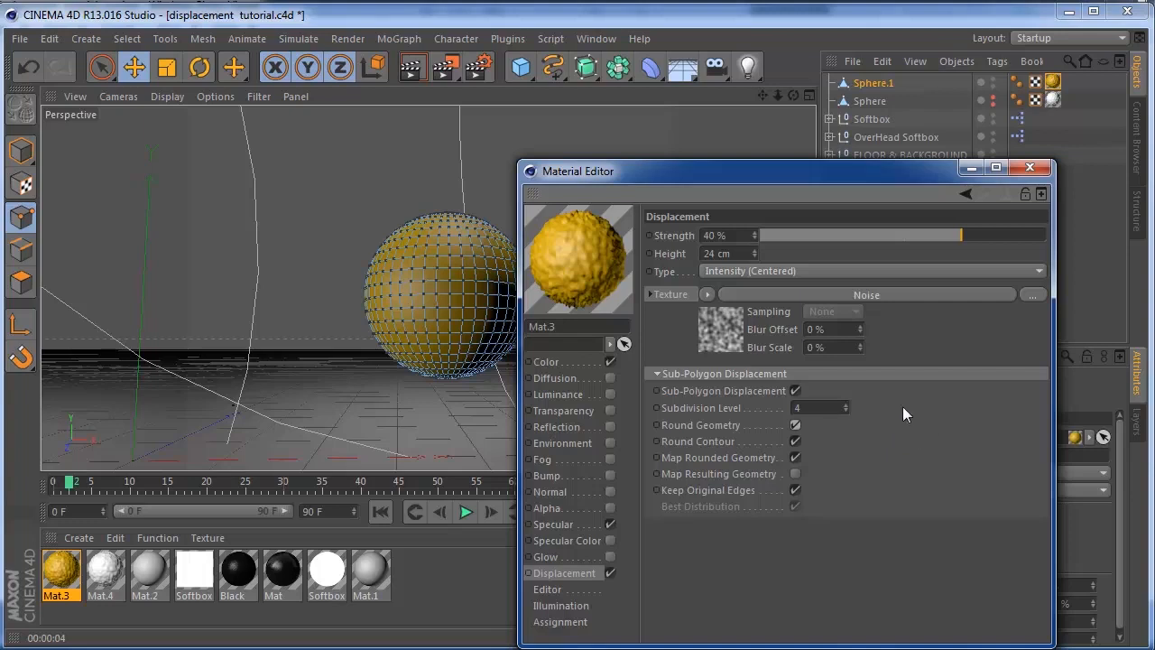
click(847, 405)
click(846, 405)
- Change the displacement noise shader's noise type to FBM and set its global scale to 352%
click(731, 318)
click(935, 411)
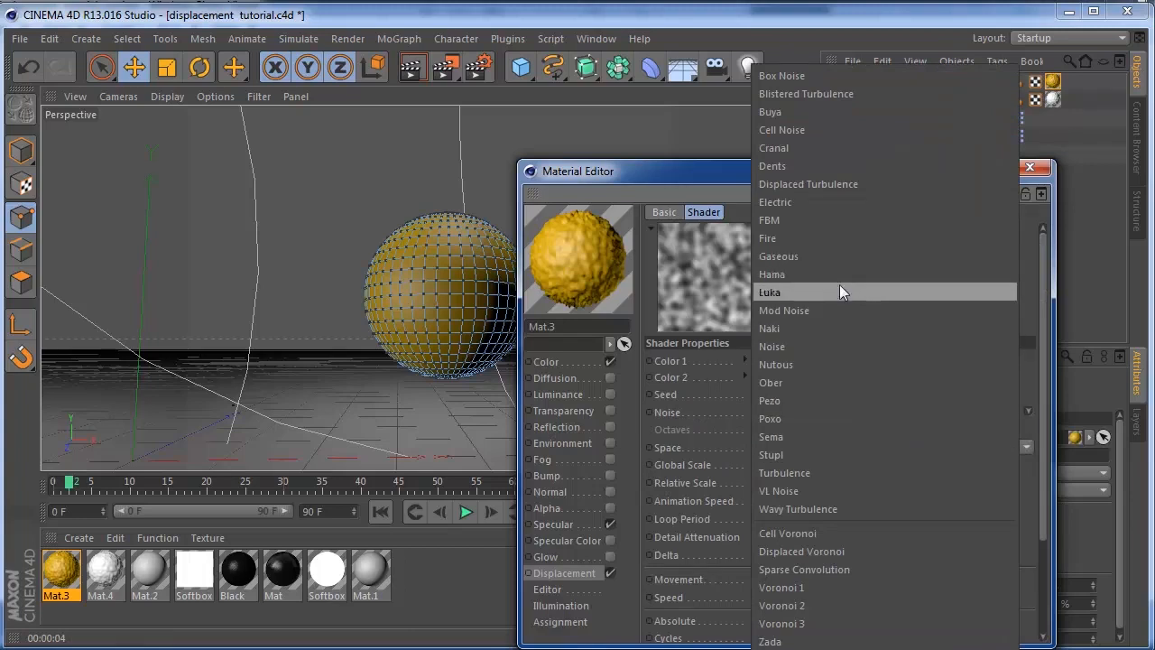
click(842, 219)
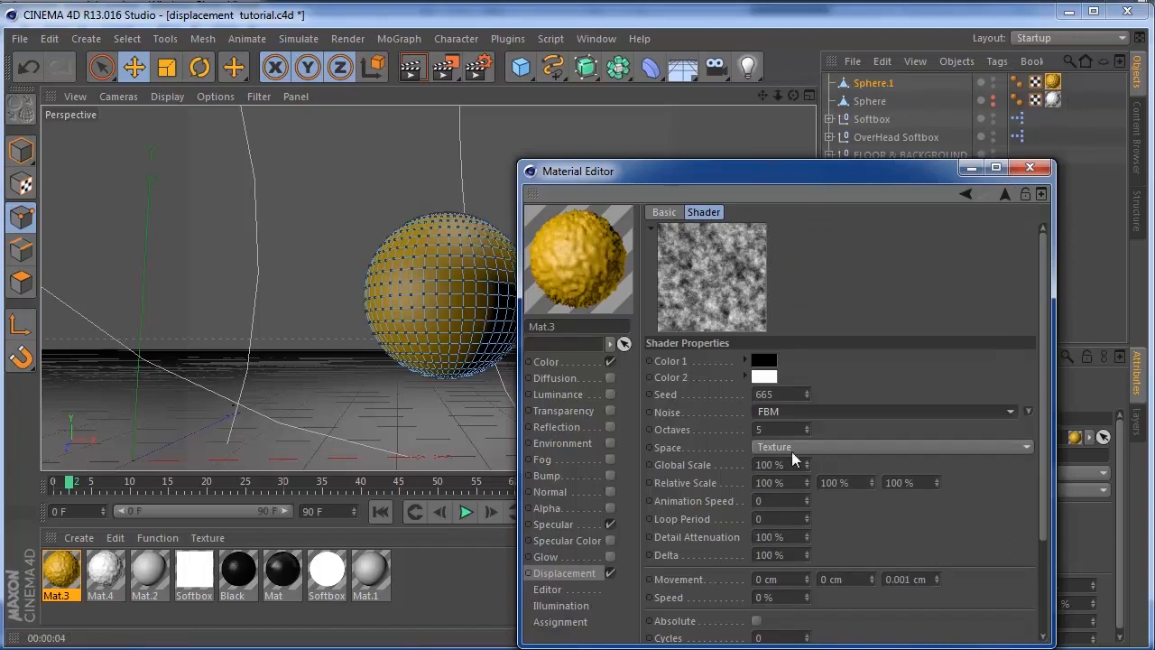
drag(806, 466, 847, 316)
mouse_move(806, 464)
mouse_down()
mouse_move(805, 454)
mouse_move(806, 464)
mouse_up()
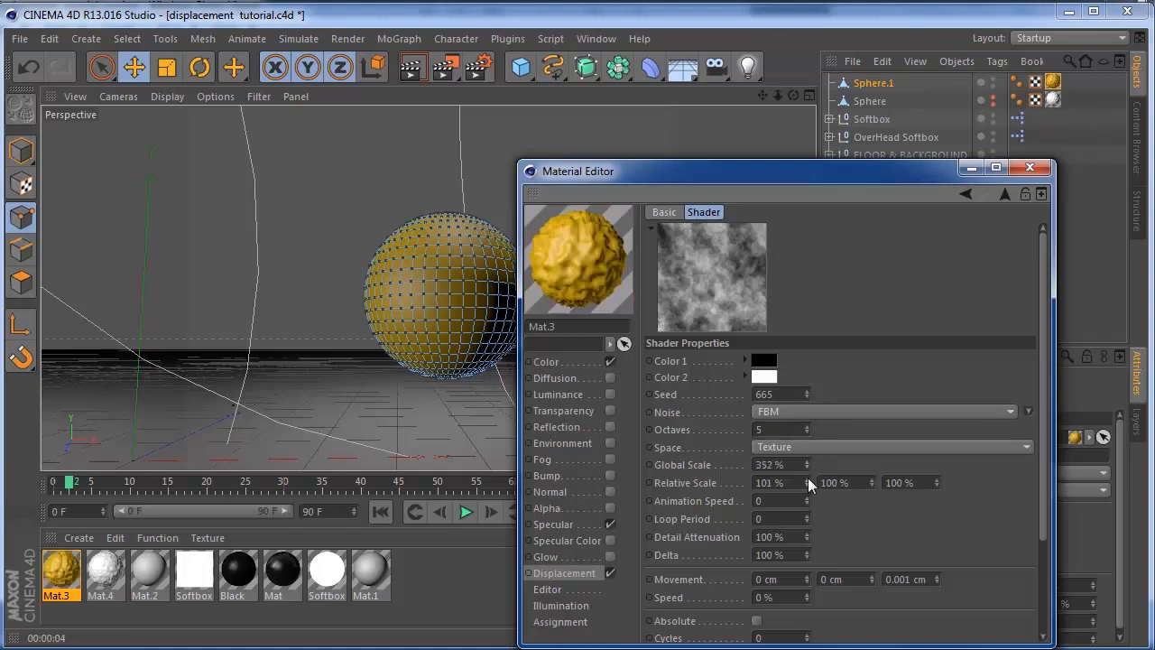
- Set the noise shader's relative scale to 109%, 103% and 104%
click(807, 479)
click(808, 479)
click(808, 479)
click(807, 479)
click(807, 480)
click(808, 479)
click(808, 479)
click(808, 479)
click(872, 480)
click(872, 481)
click(872, 480)
click(936, 479)
click(936, 479)
click(936, 480)
click(936, 479)
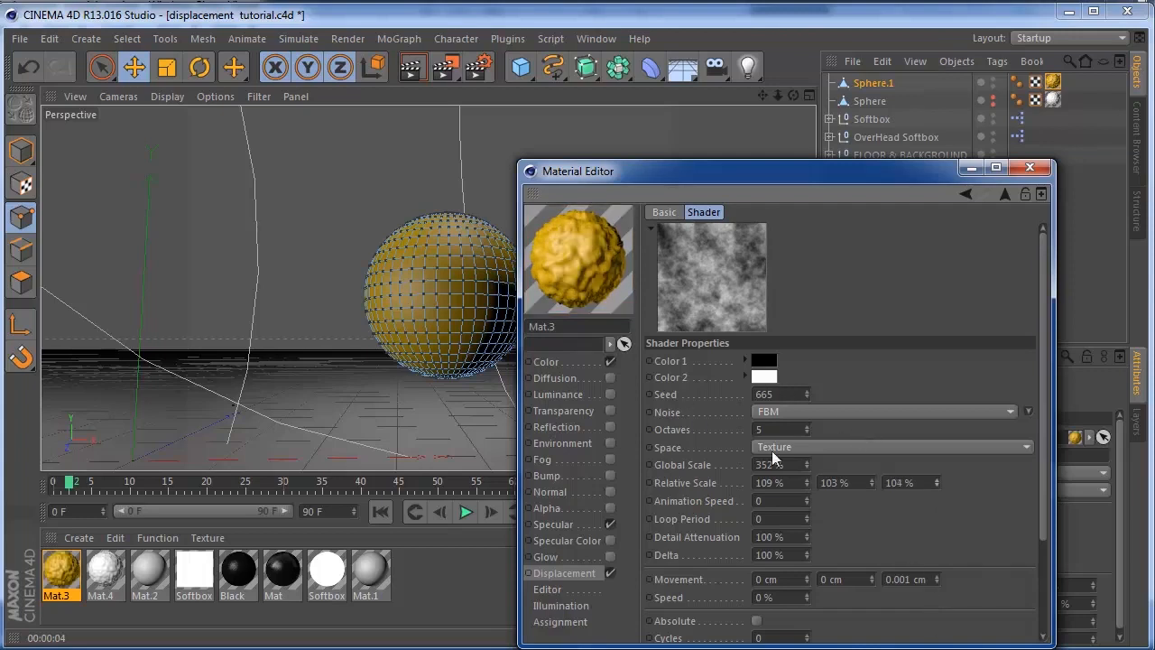
- Set the material's displacement strength to 25% and render the perspective view to check the sphere's surface
drag(1047, 486, 1051, 372)
click(559, 573)
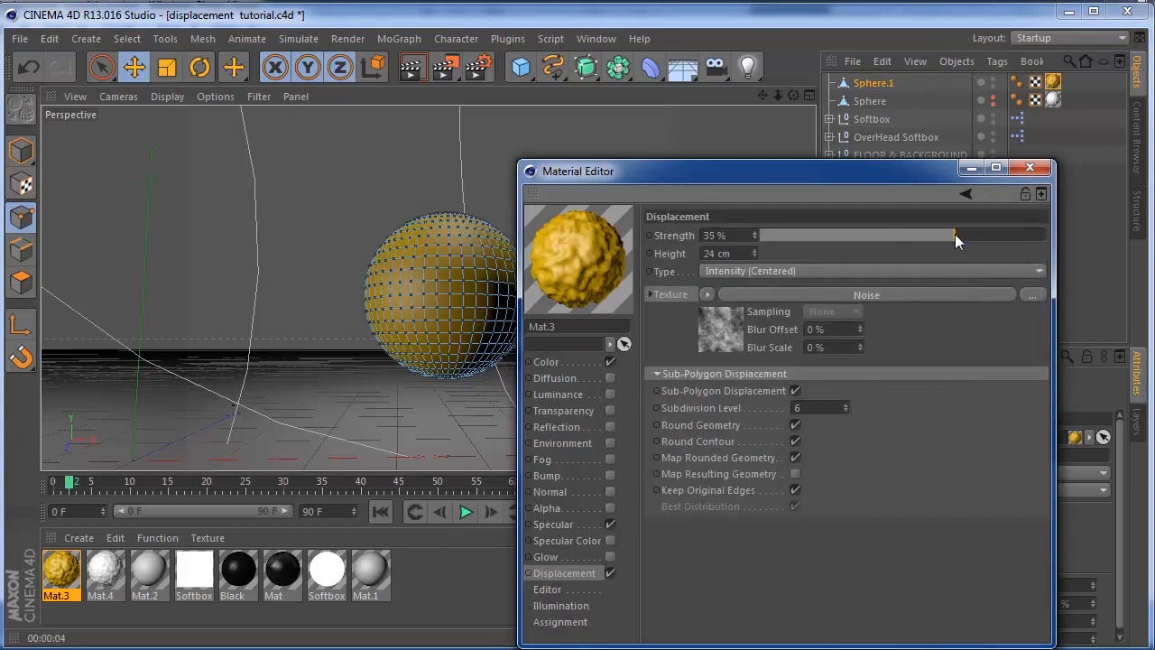
drag(970, 232, 1023, 242)
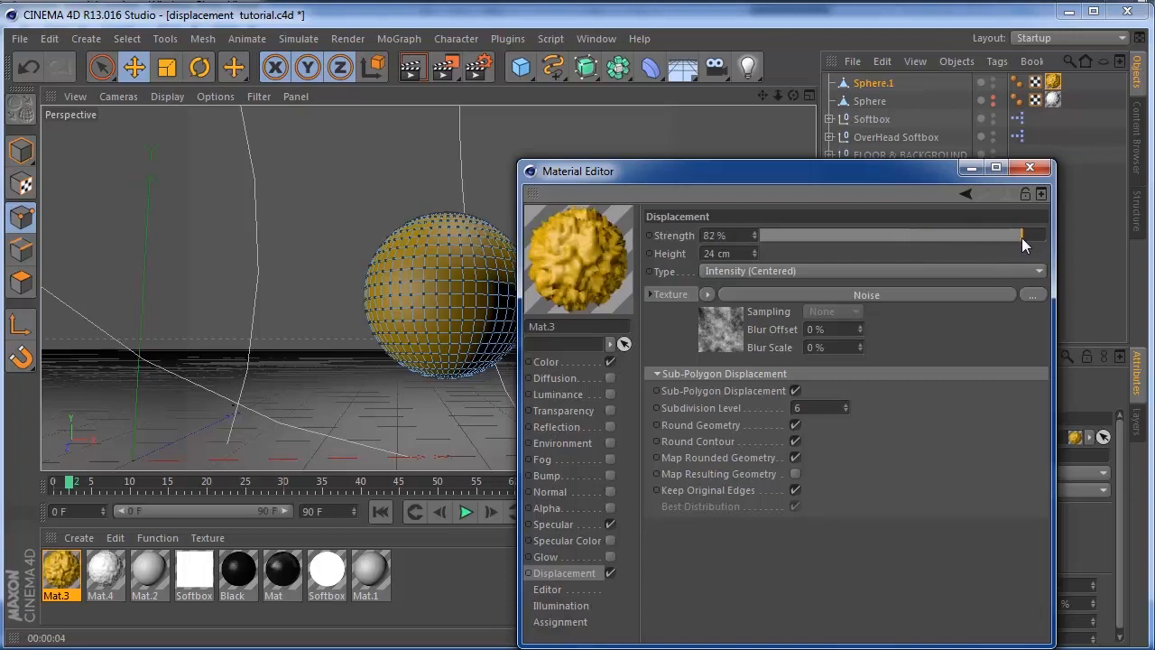
drag(1023, 242, 934, 238)
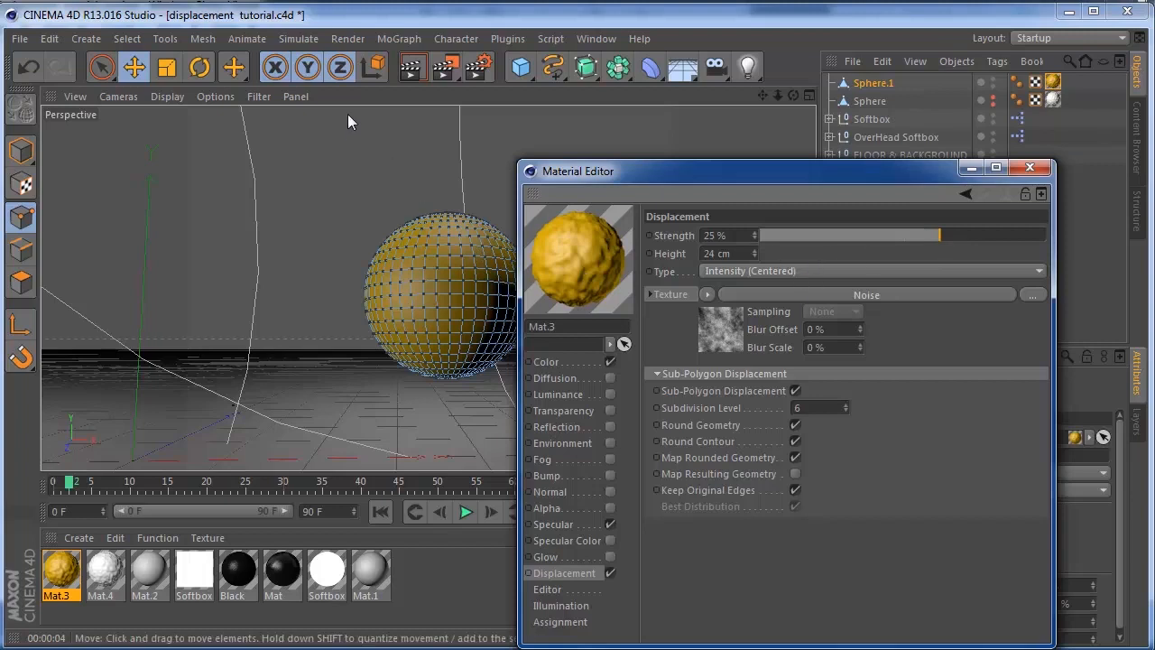
click(411, 67)
drag(625, 177, 738, 135)
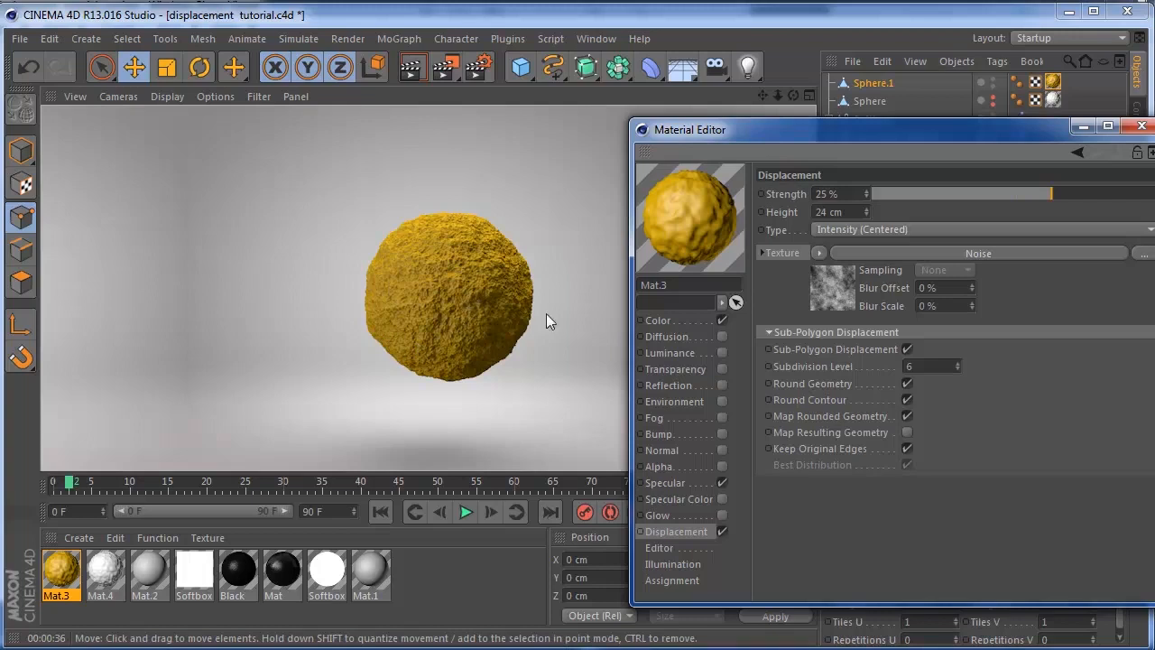
- Change the displacement noise shader's noise type to Pezo and start rendering the perspective view
click(828, 294)
click(916, 366)
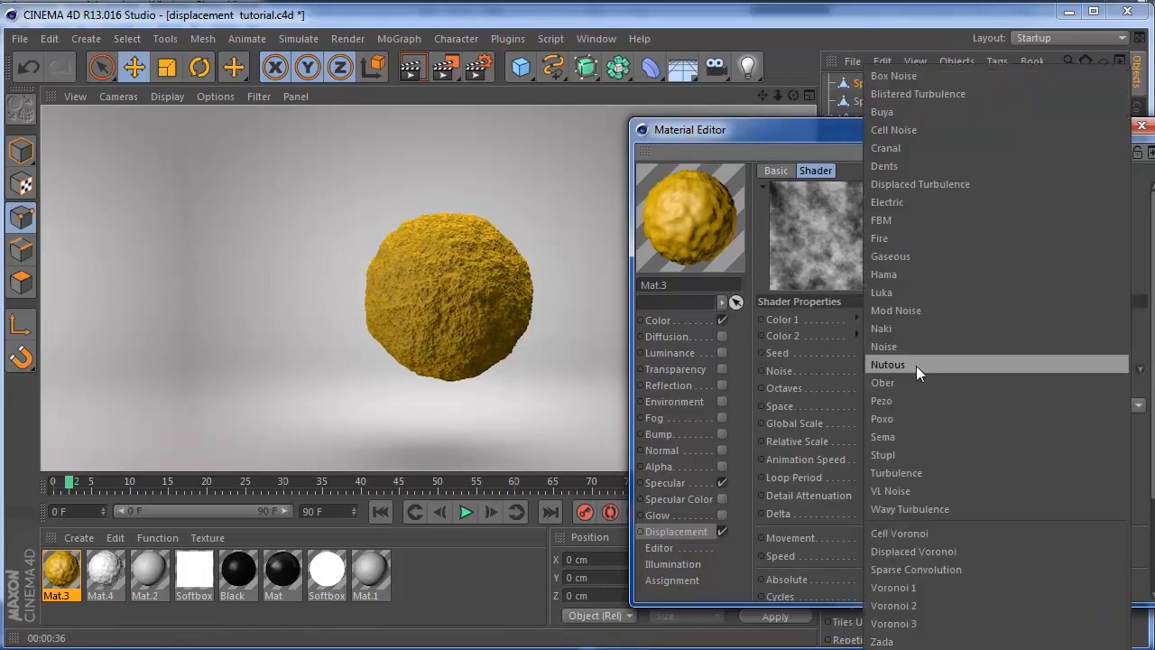
click(919, 401)
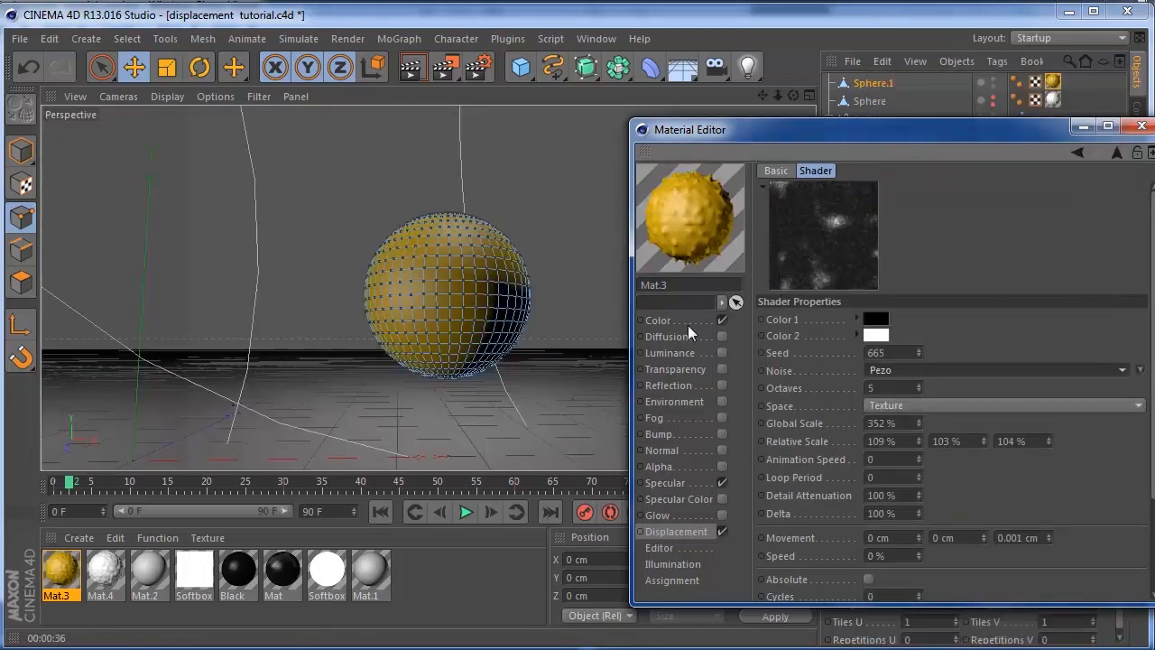
click(409, 70)
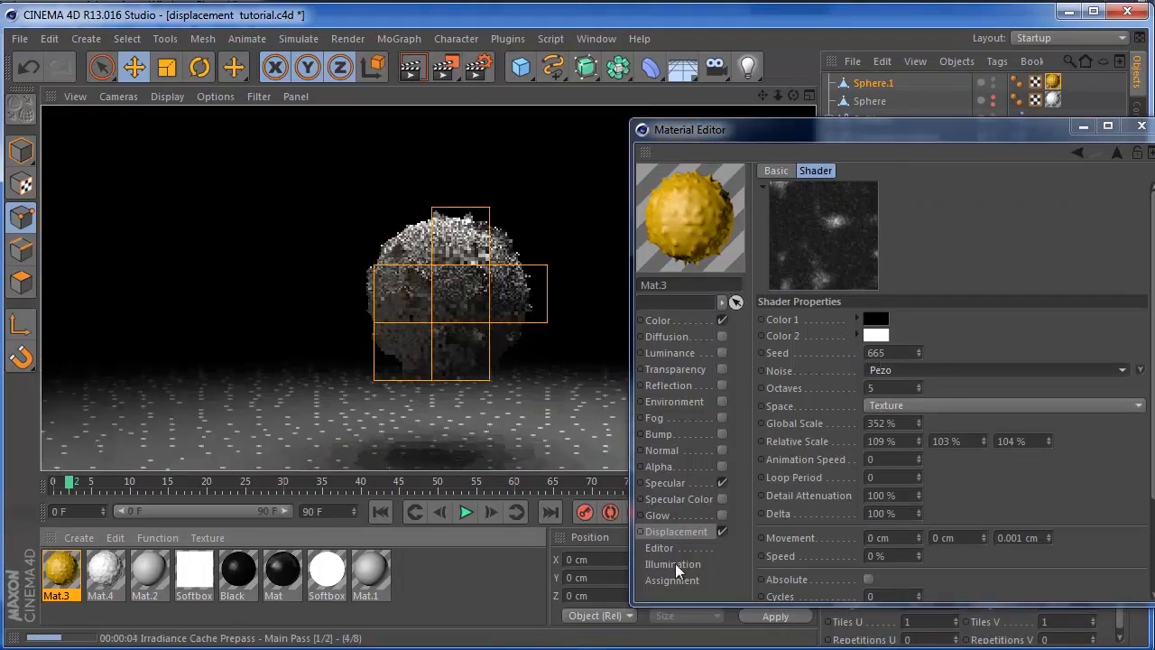
- Return to the displacement channel settings, render the perspective view again and close the material editor
click(677, 532)
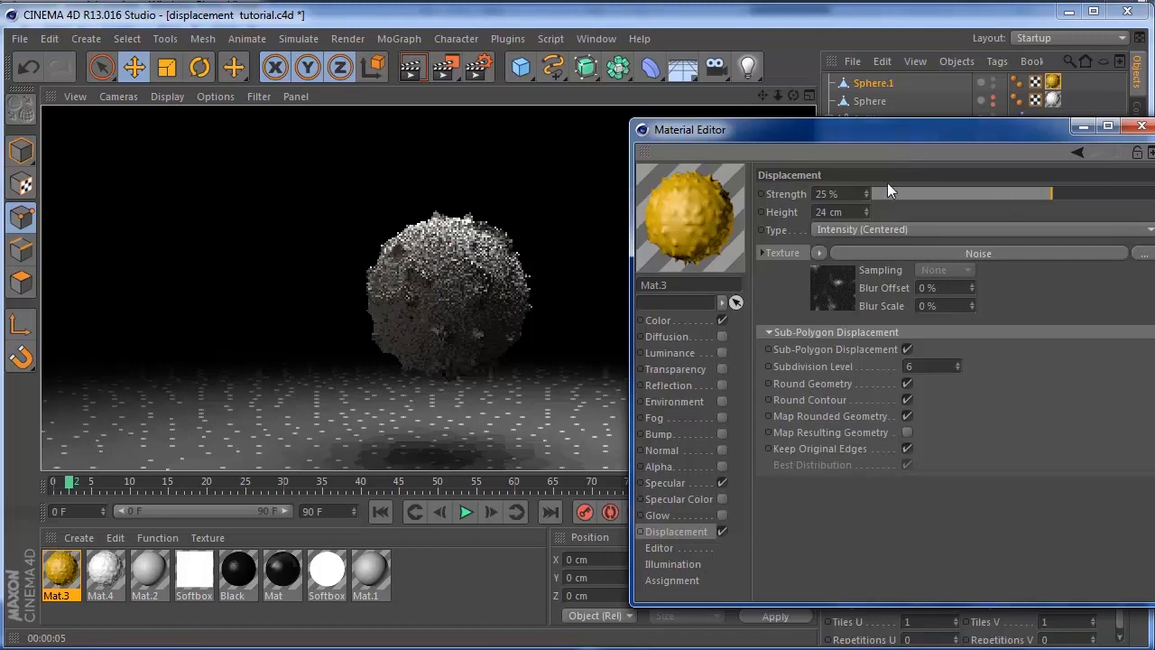
click(411, 66)
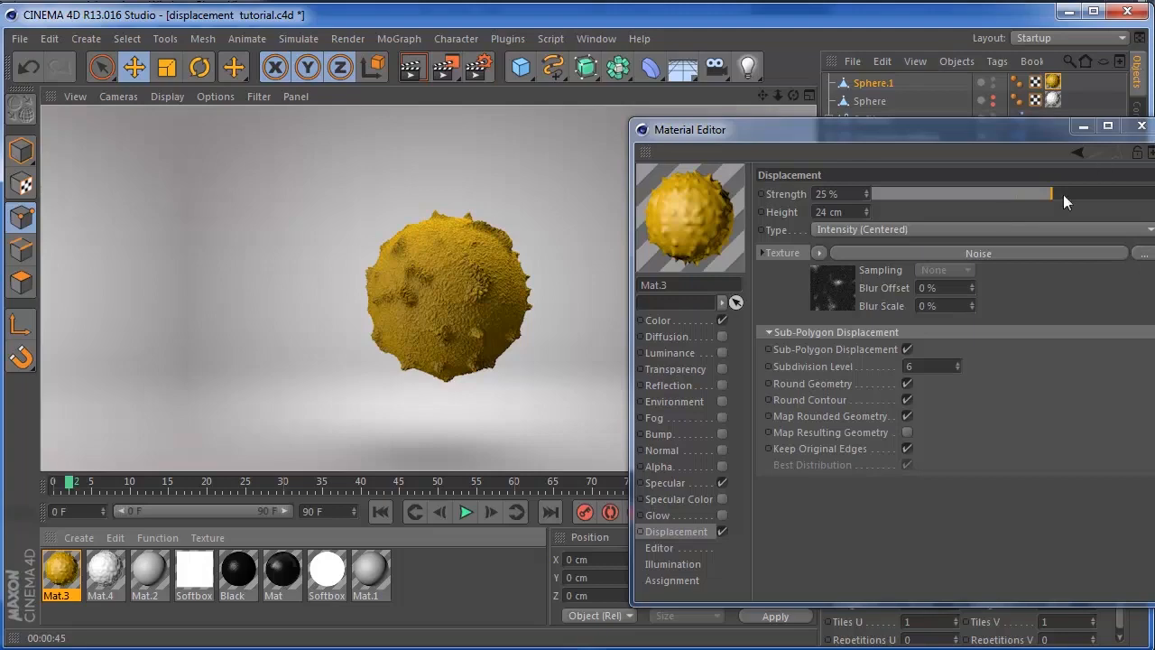
click(1142, 125)
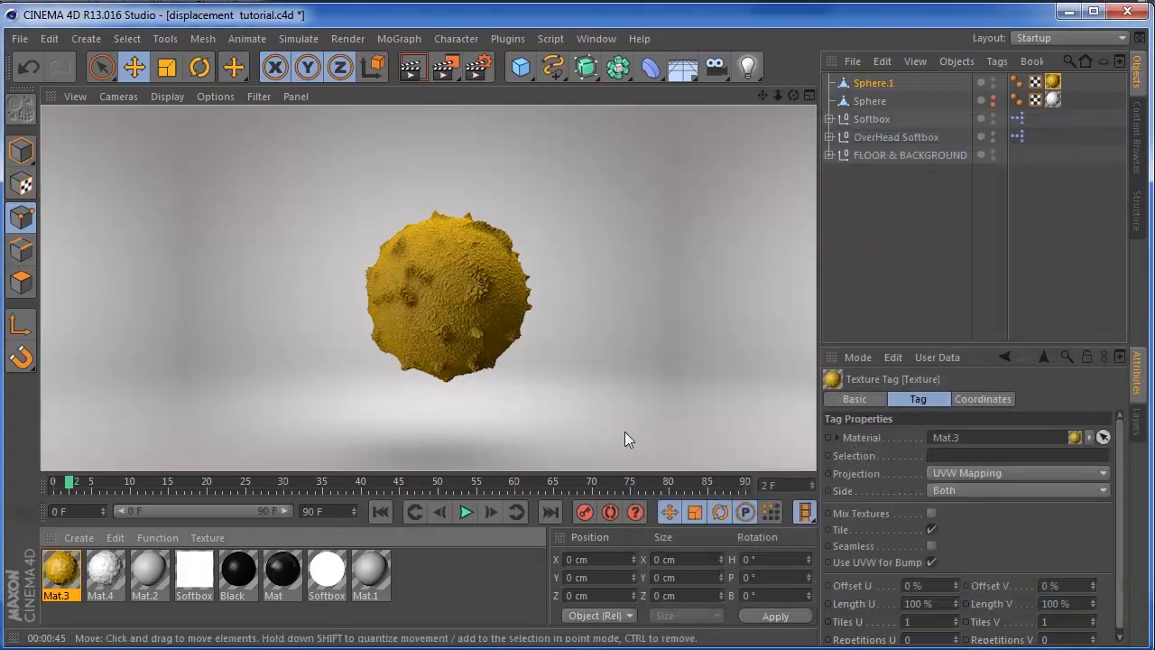